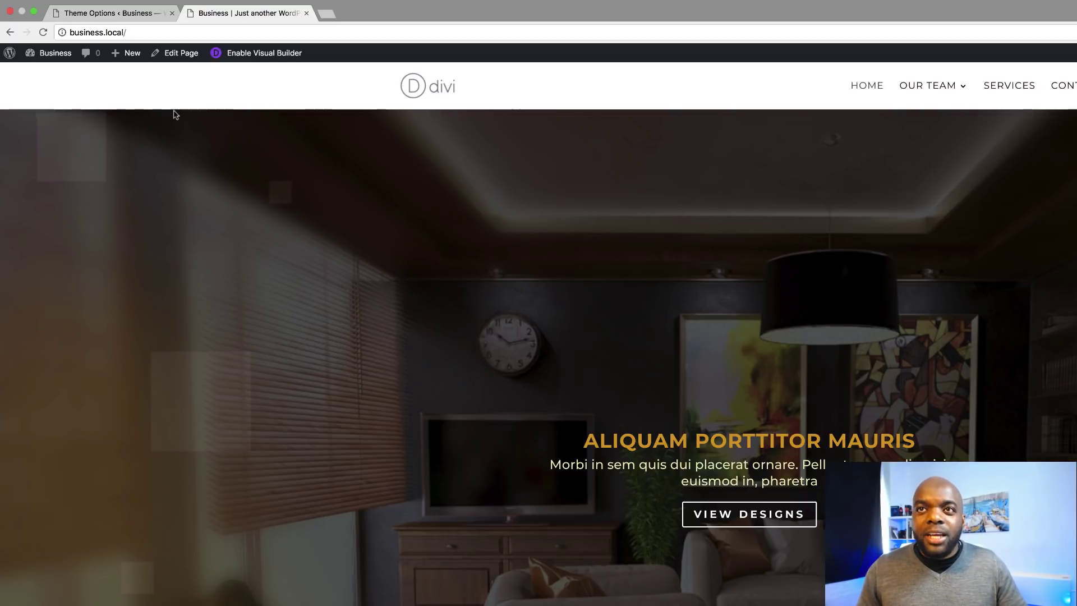
Go to the WordPress Dashboard and open Divi > Theme Customizer for the Business site.
{"action": "mouse_move", "coordinate": [53, 56]}
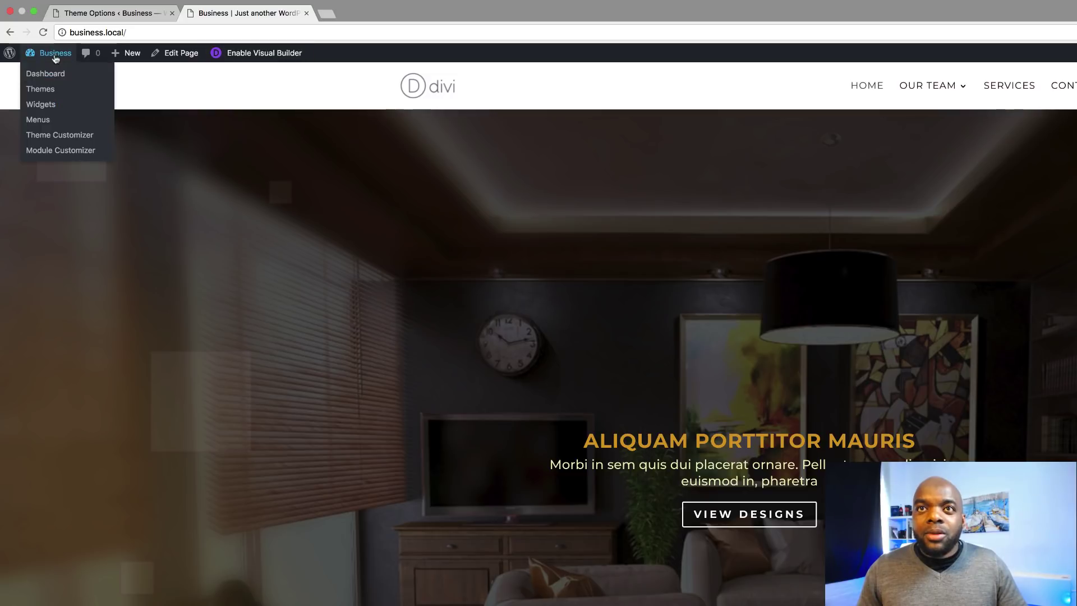
{"action": "left_click", "coordinate": [48, 79]}
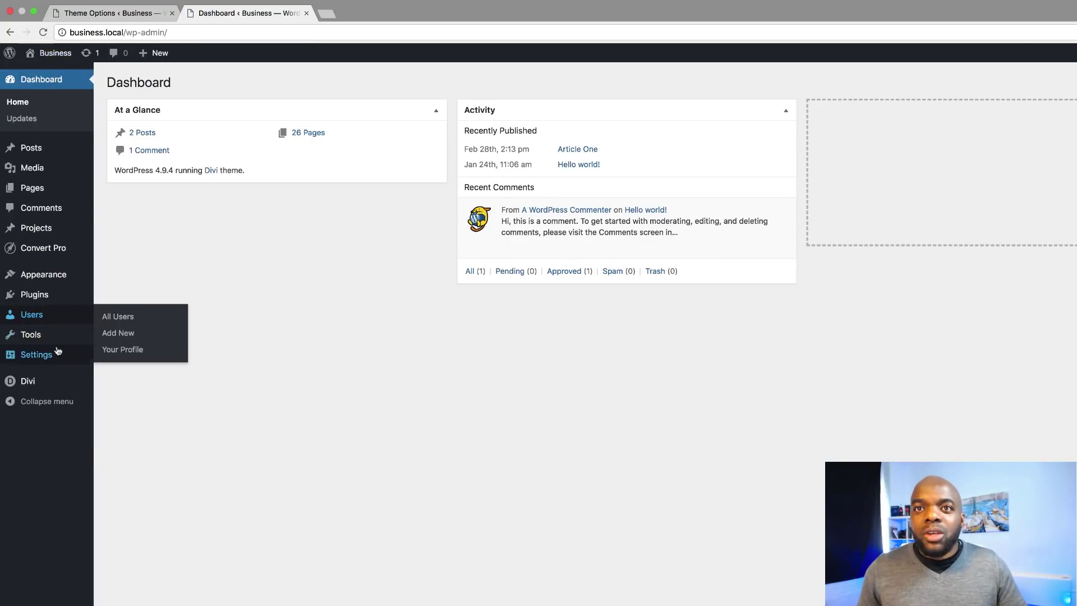
{"action": "mouse_move", "coordinate": [25, 386]}
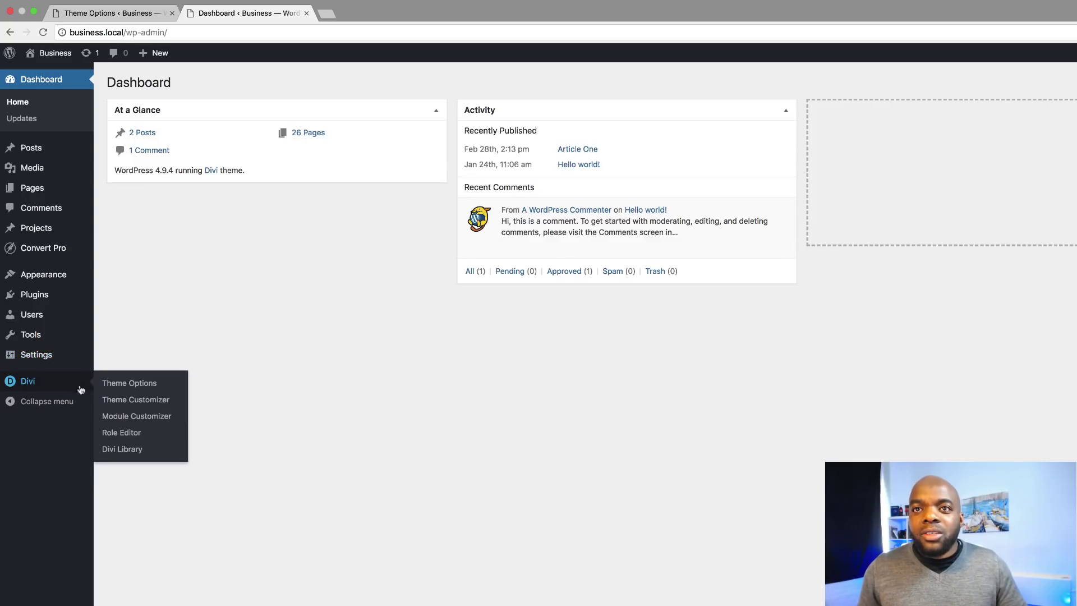
{"action": "left_click", "coordinate": [161, 405]}
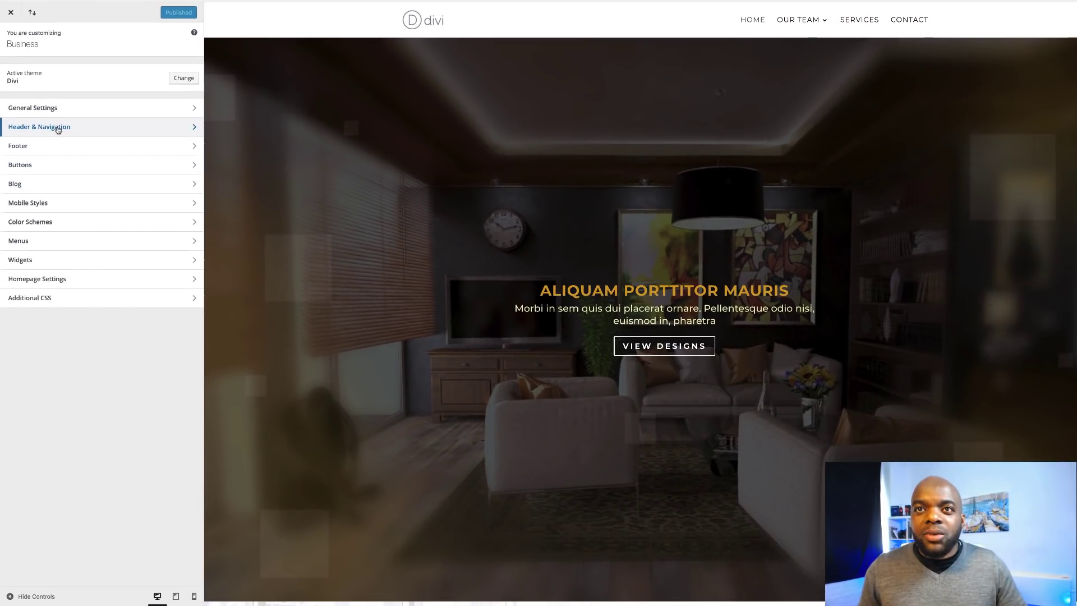
Under Header & Navigation > Primary Menu Bar, change the menu font to Montserrat.
{"action": "left_click", "coordinate": [70, 209]}
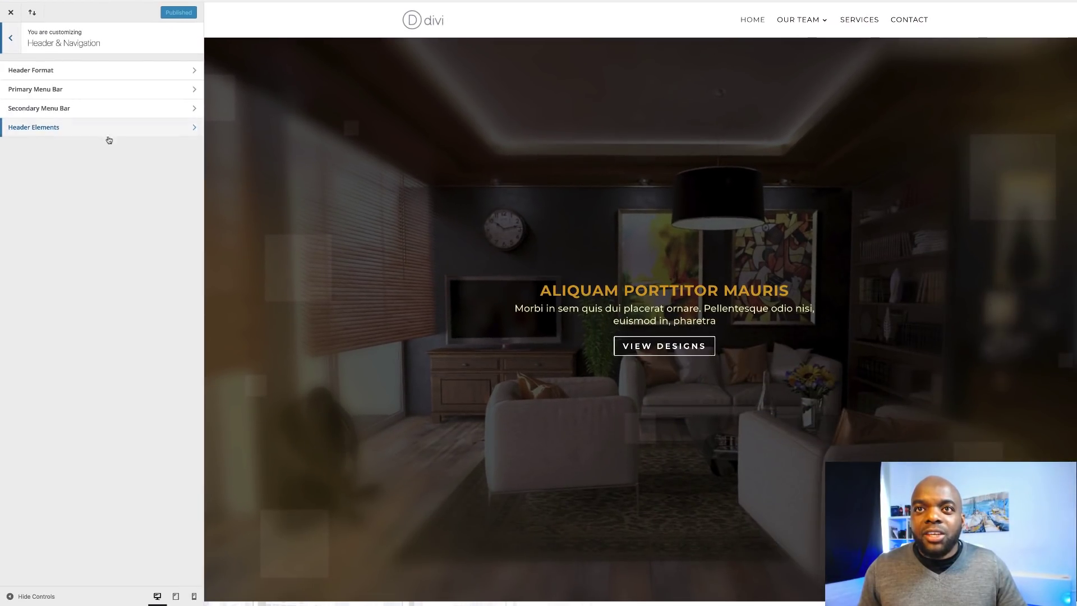
{"action": "left_click", "coordinate": [65, 91]}
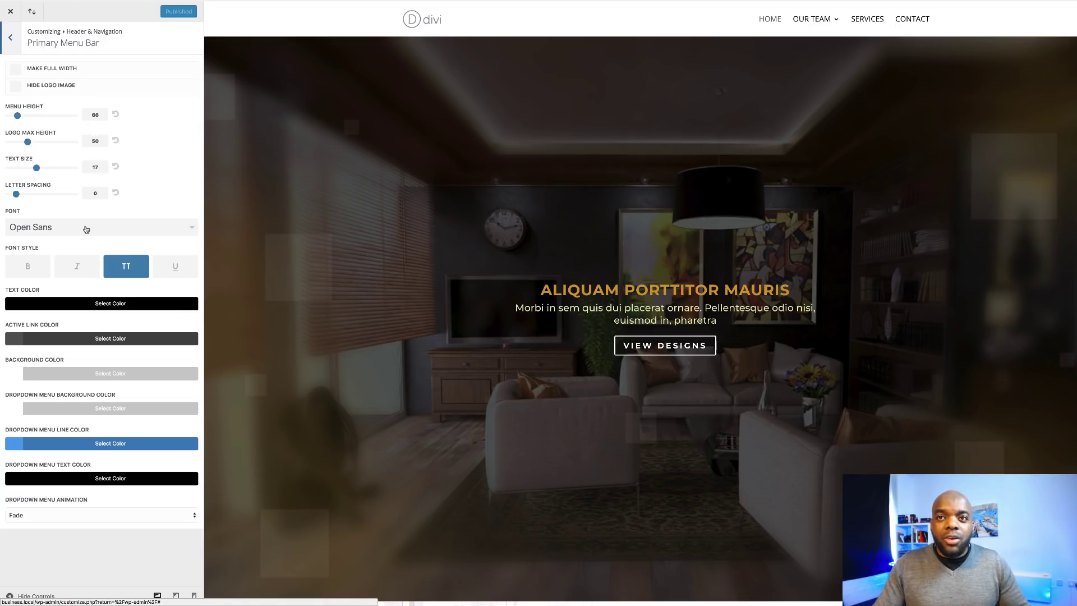
{"action": "left_click", "coordinate": [86, 229]}
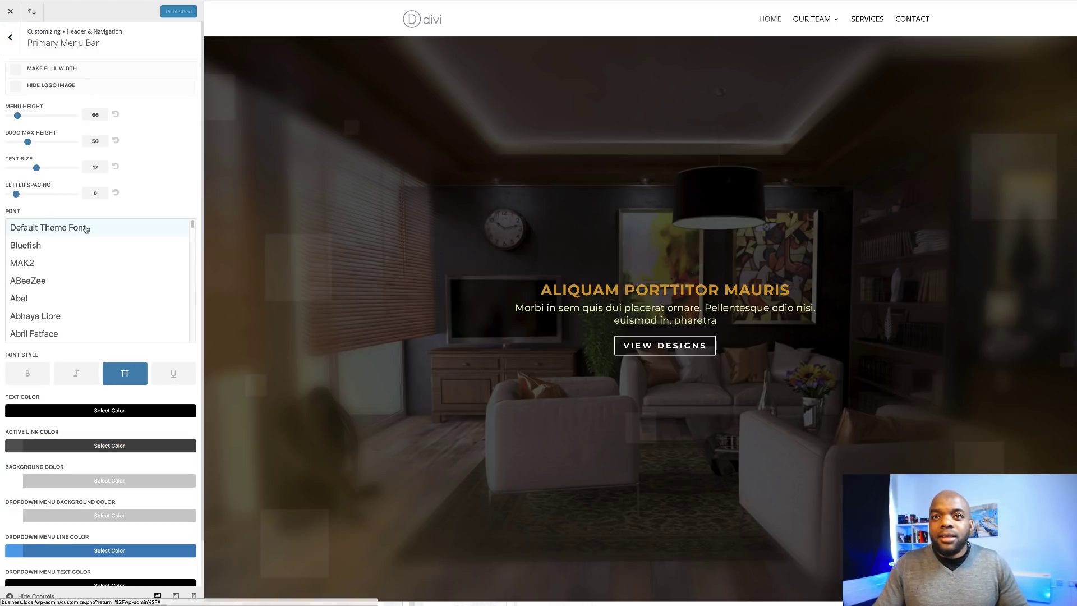
{"action": "scroll", "coordinate": [99, 292], "scroll_direction": "down", "scroll_amount": 4}
{"action": "scroll", "coordinate": [98, 290], "scroll_direction": "down", "scroll_amount": 20}
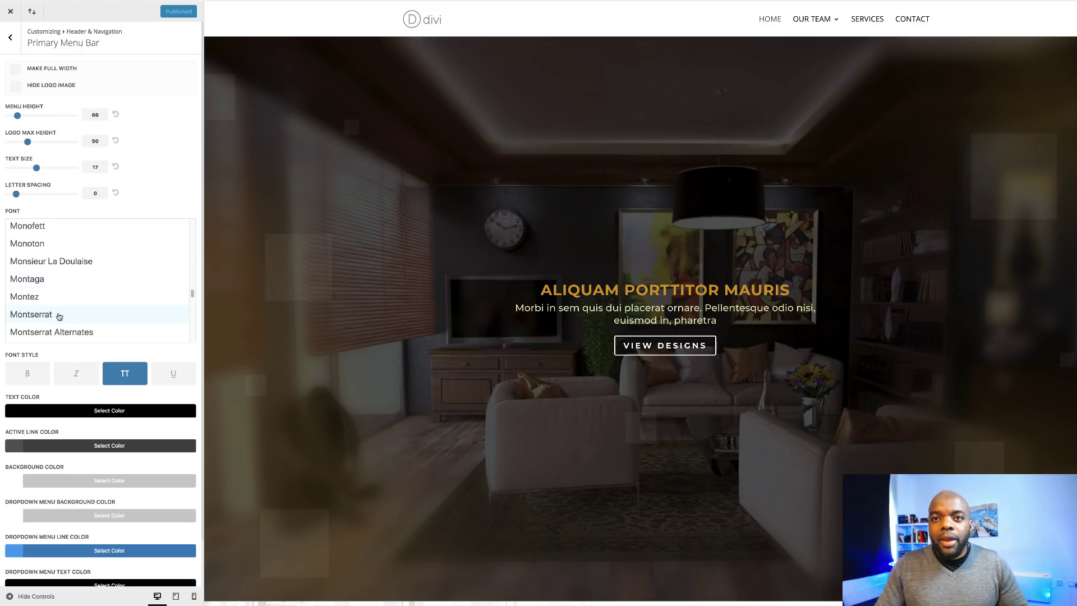
{"action": "left_click", "coordinate": [57, 315]}
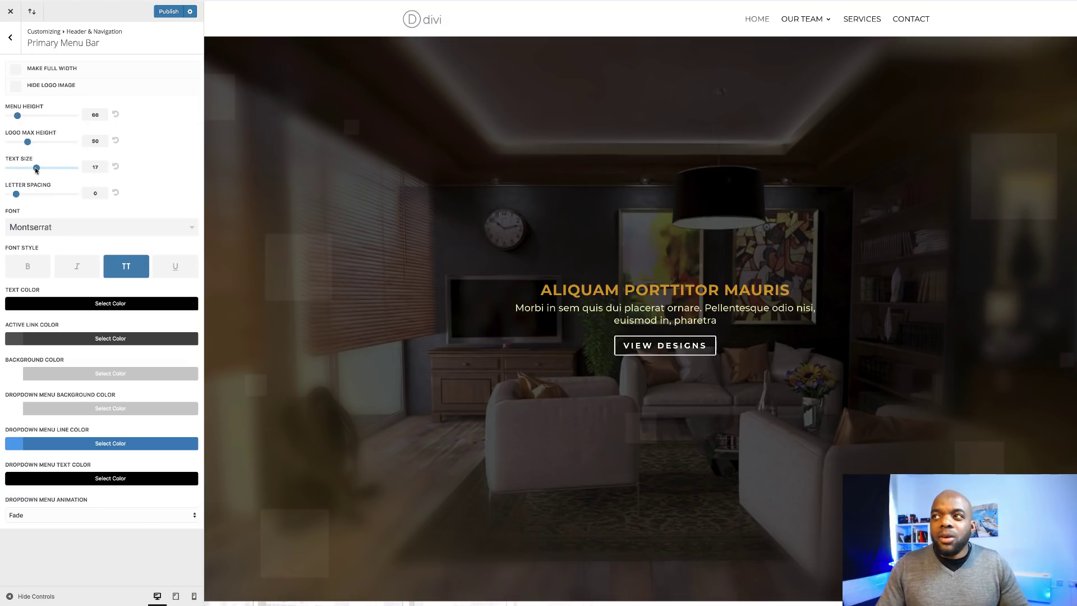
Give the primary menu text size 16, letter spacing 1 and a bold font style.
{"action": "left_click_drag", "start_coordinate": [35, 170], "coordinate": [34, 170]}
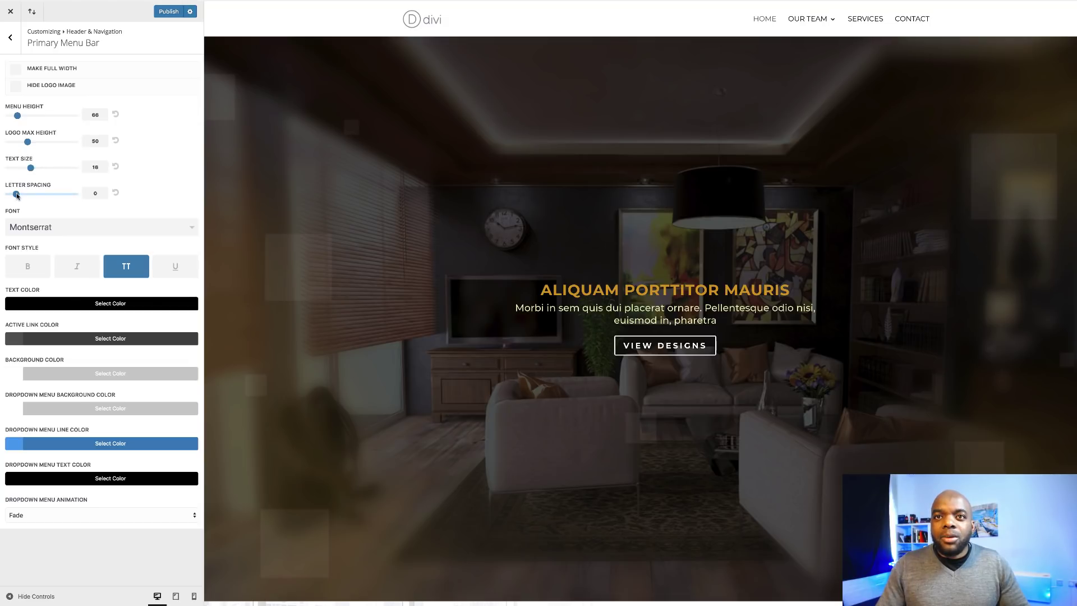
{"action": "left_click_drag", "start_coordinate": [17, 194], "coordinate": [22, 194]}
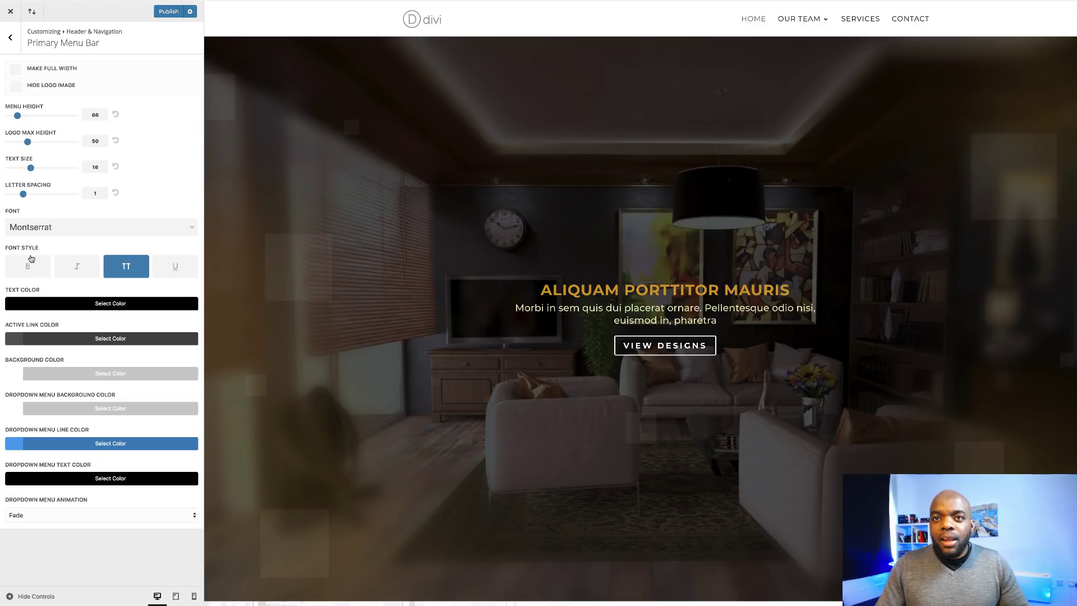
{"action": "left_click", "coordinate": [30, 271]}
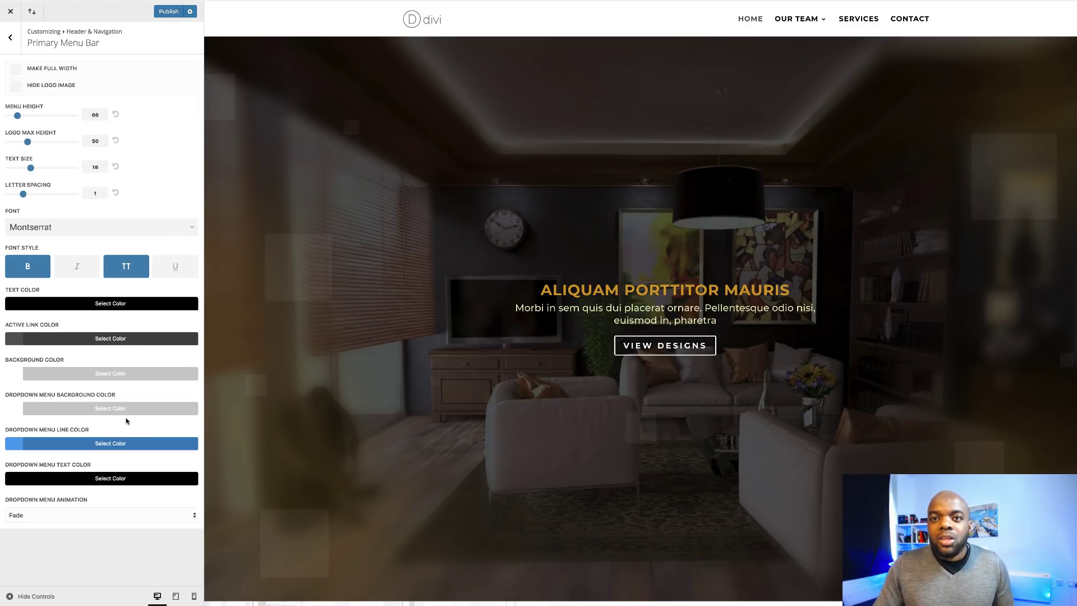
Set the menu bar background opacity to 0 and the menu link text color to gold #e09900.
{"action": "left_click", "coordinate": [19, 374]}
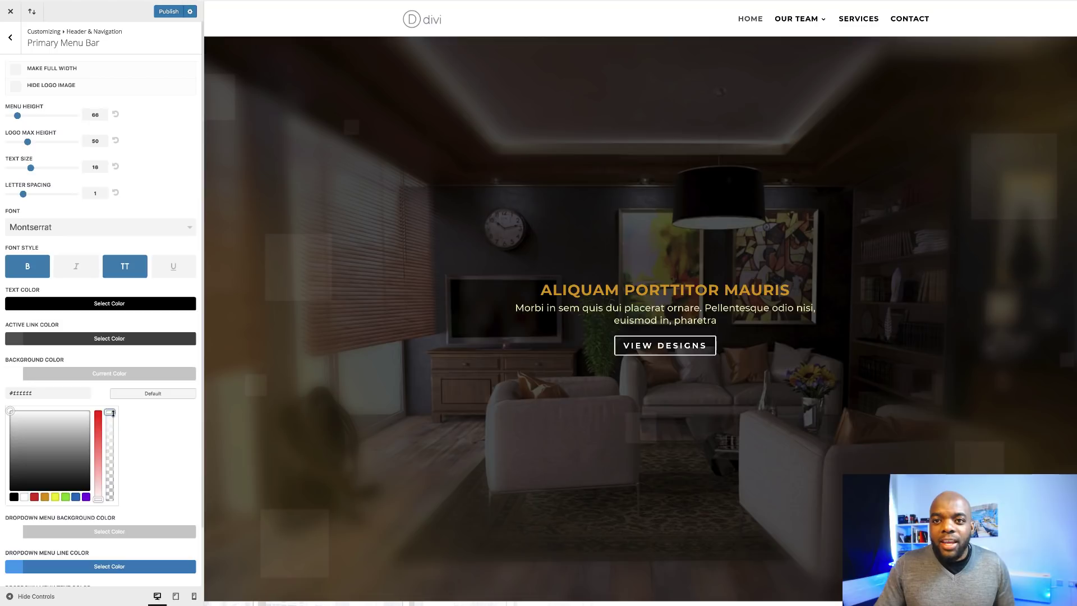
{"action": "left_click_drag", "start_coordinate": [113, 413], "coordinate": [123, 508]}
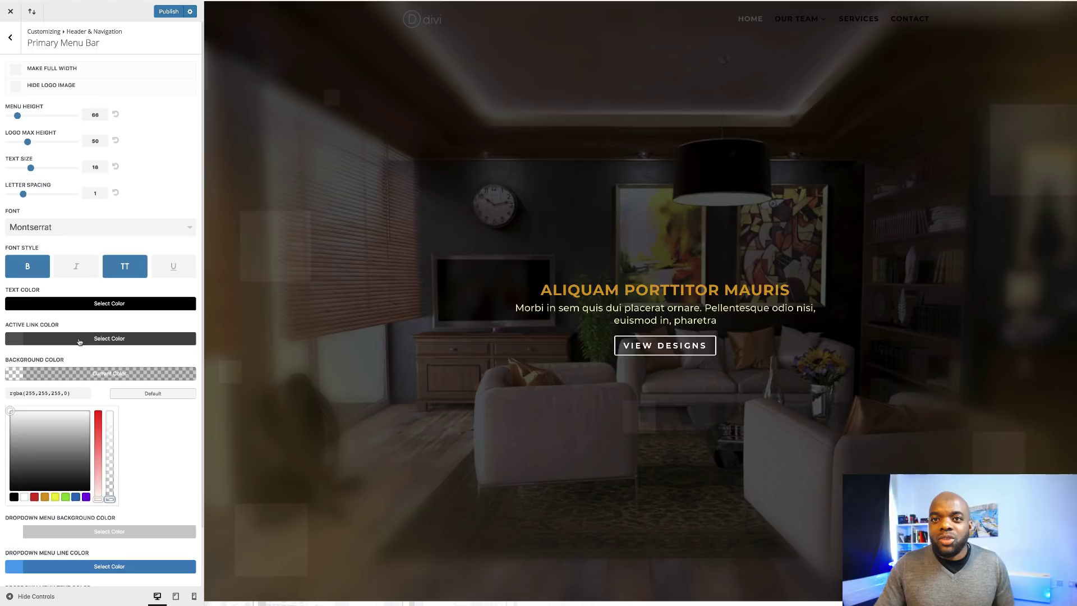
{"action": "left_click", "coordinate": [16, 307]}
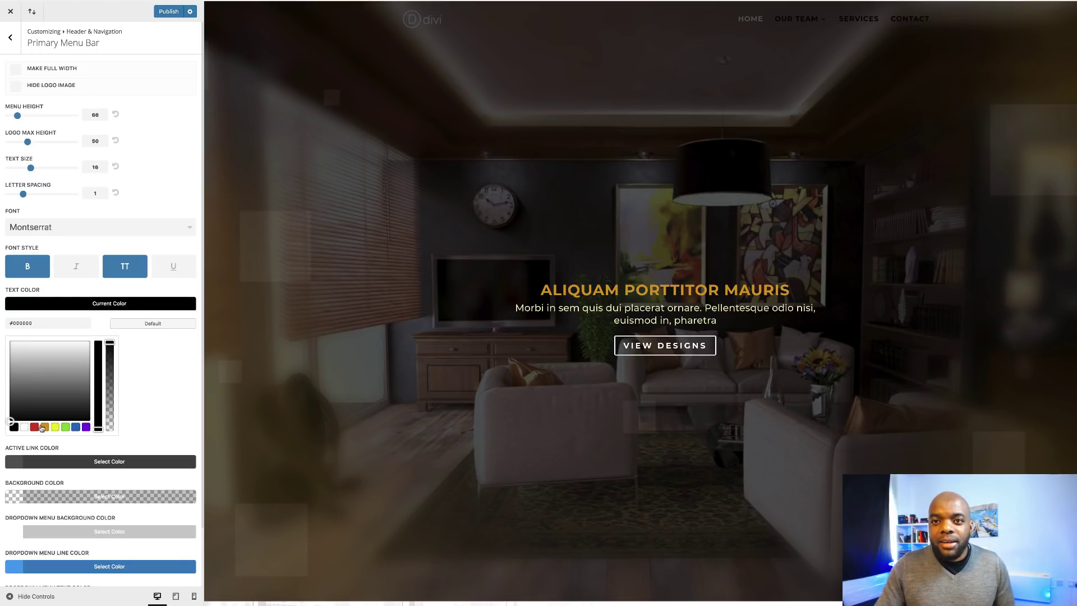
{"action": "left_click", "coordinate": [45, 427]}
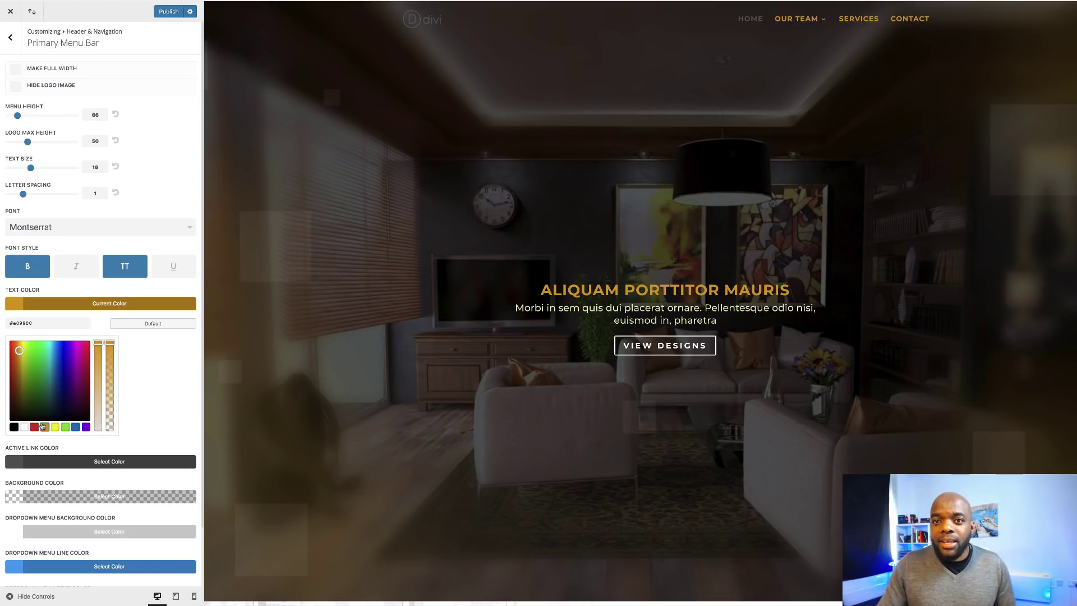
{"action": "scroll", "coordinate": [161, 401], "scroll_direction": "down", "scroll_amount": 2}
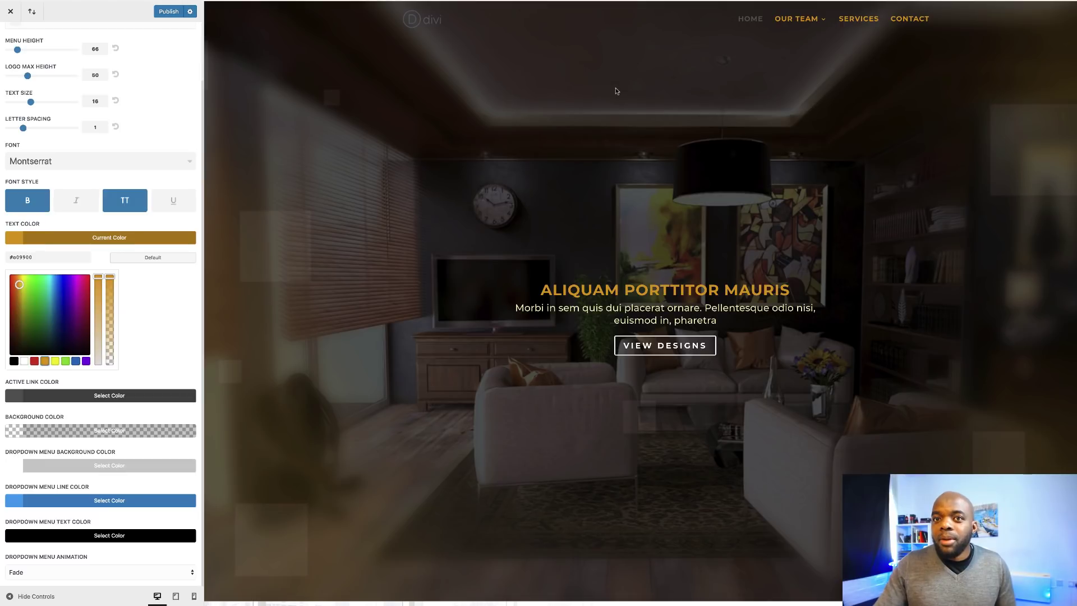
Make the active menu link color white and recheck the transparent menu bar background.
{"action": "left_click", "coordinate": [15, 397]}
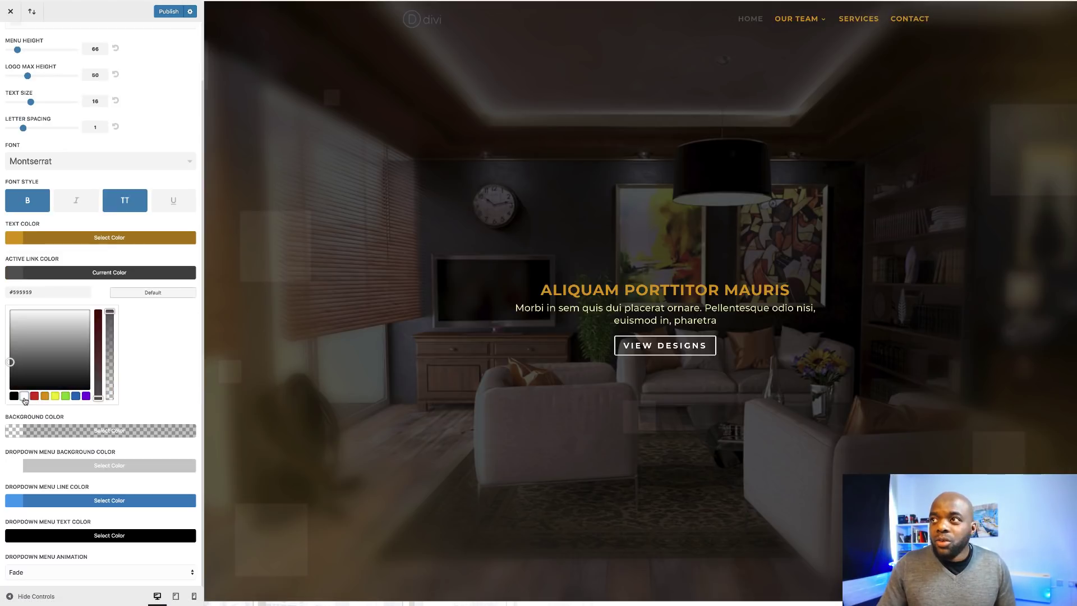
{"action": "left_click", "coordinate": [24, 396]}
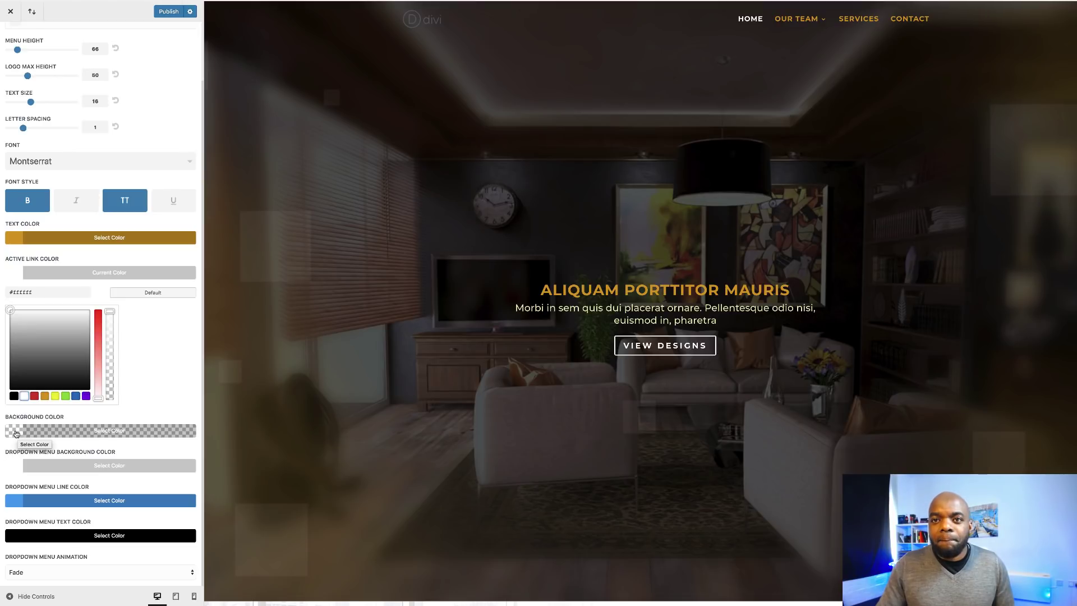
{"action": "left_click", "coordinate": [17, 433]}
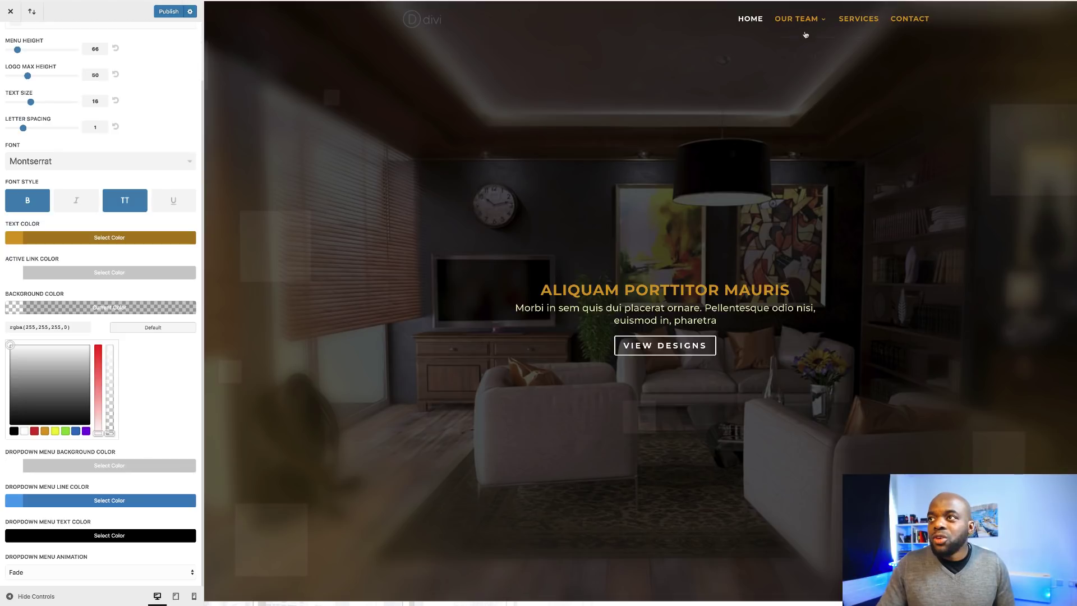
{"action": "mouse_move", "coordinate": [810, 20]}
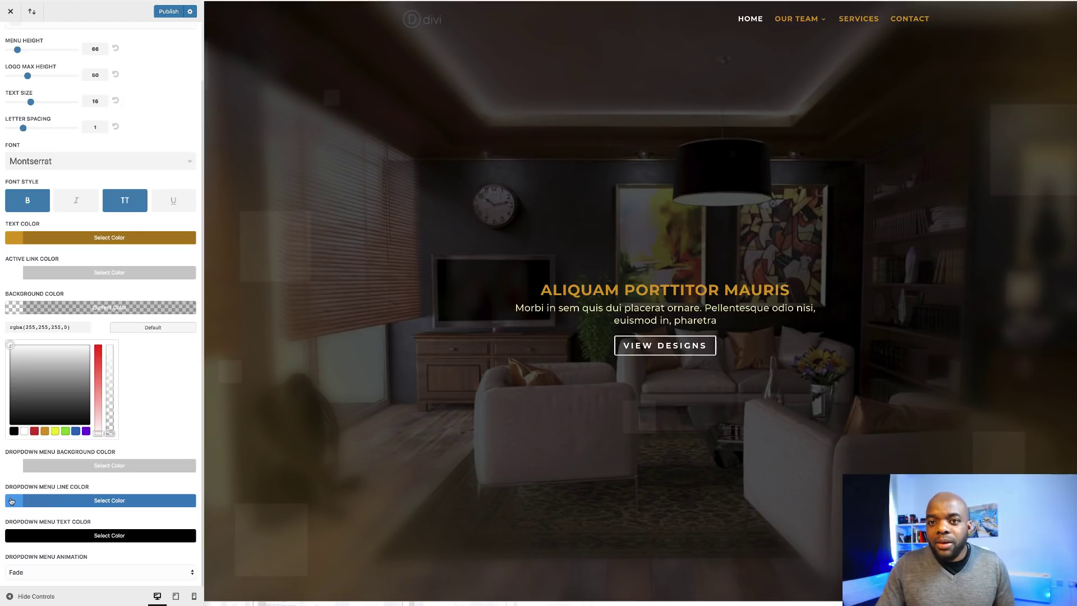
Set the dropdown menu line color to a dark gold, #c48c00.
{"action": "left_click", "coordinate": [14, 498]}
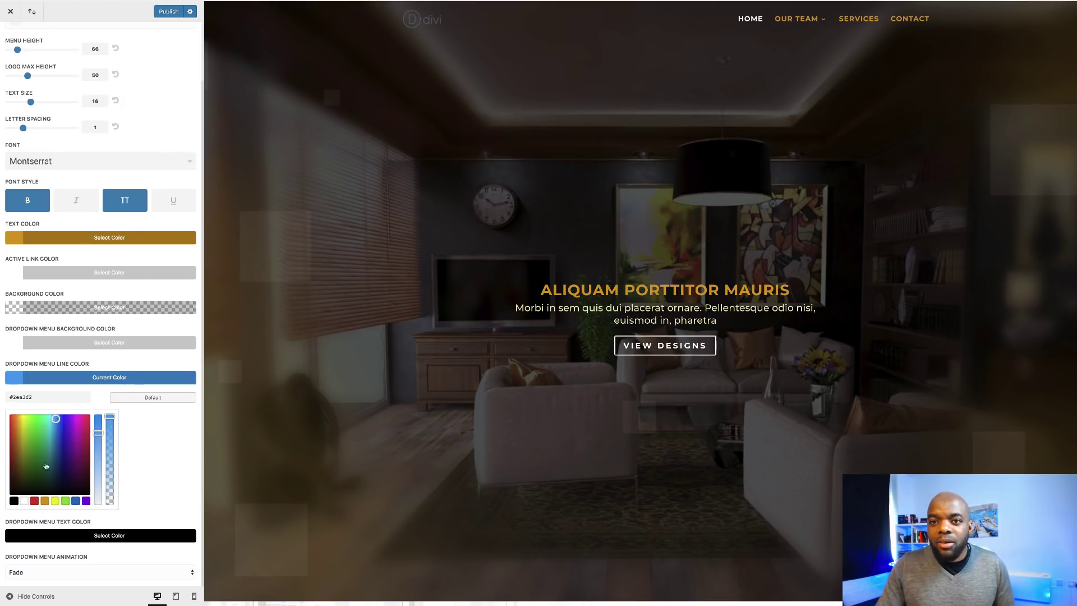
{"action": "left_click", "coordinate": [55, 501]}
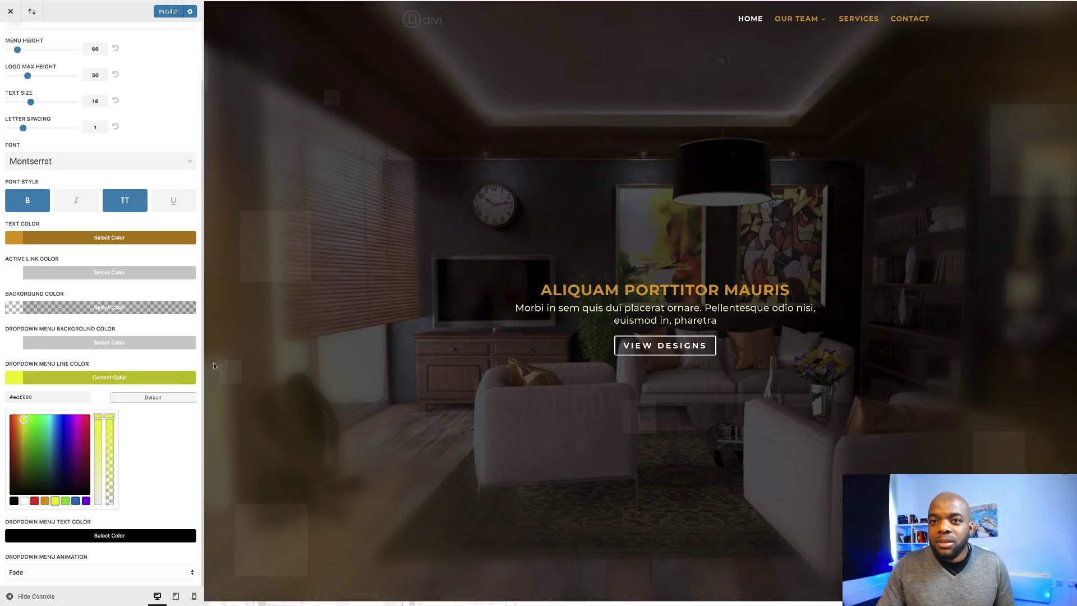
{"action": "left_click_drag", "start_coordinate": [23, 420], "coordinate": [20, 433]}
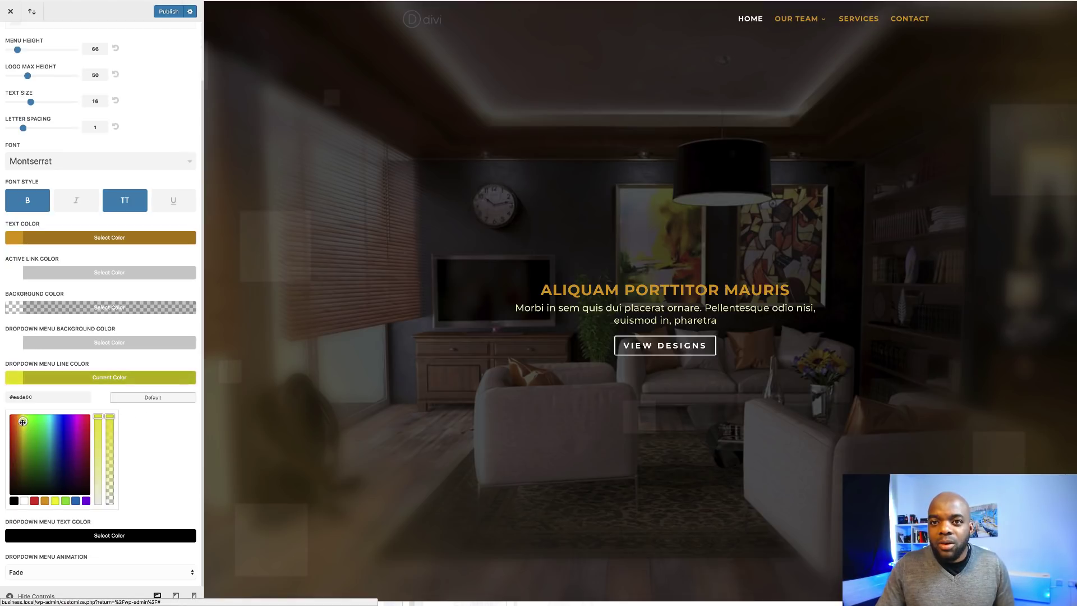
Publish the header changes to the live site.
{"action": "mouse_move", "coordinate": [787, 29]}
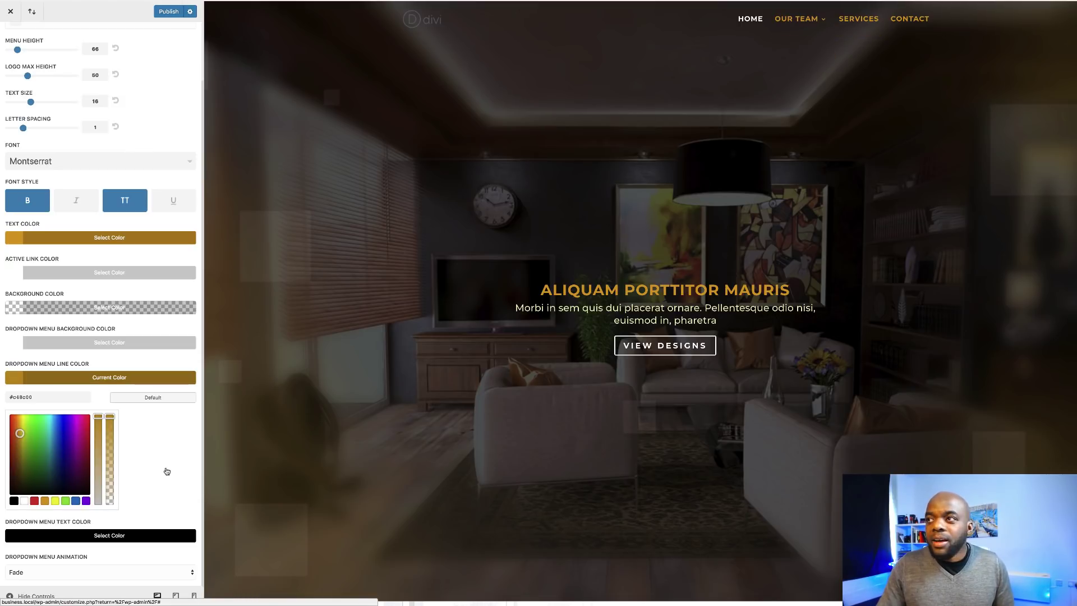
{"action": "mouse_move", "coordinate": [817, 21]}
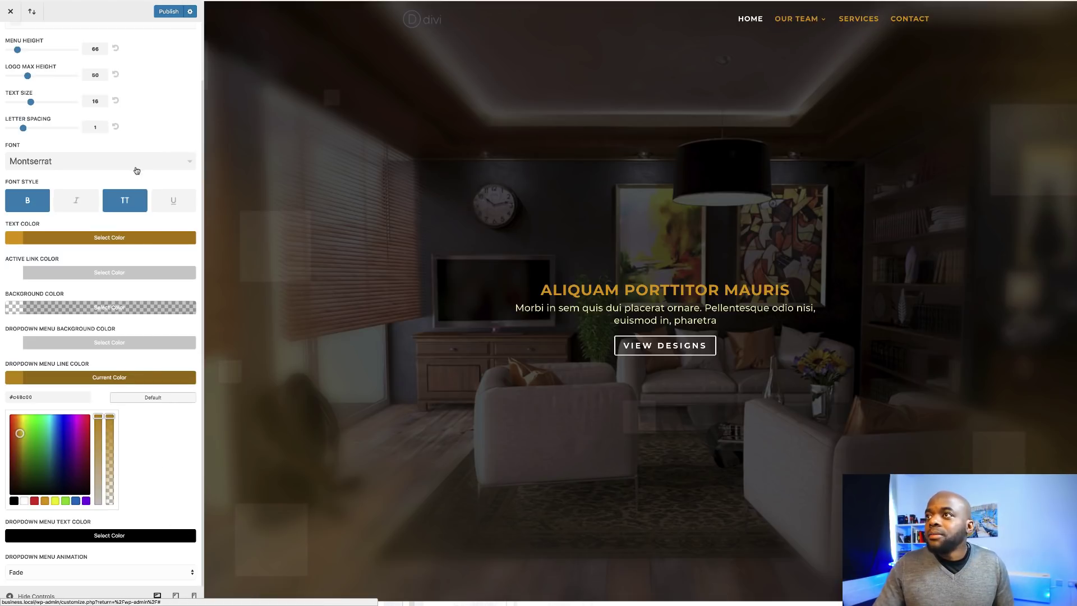
{"action": "left_click", "coordinate": [168, 13]}
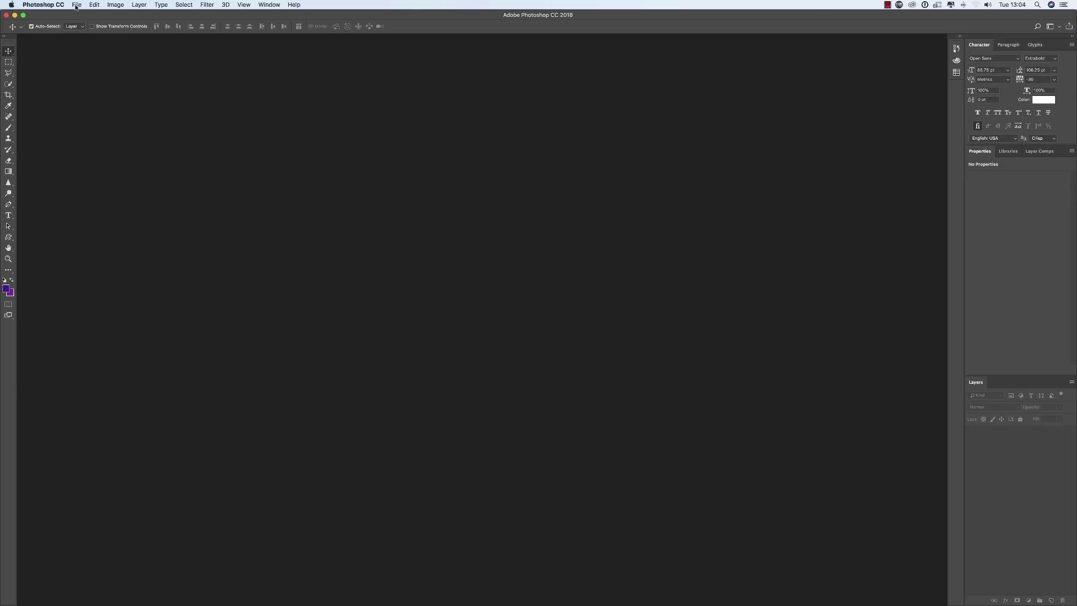
Create a new 300 × 100 px Photoshop document and zoom in on the canvas.
{"action": "left_click", "coordinate": [76, 5]}
{"action": "left_click", "coordinate": [84, 16]}
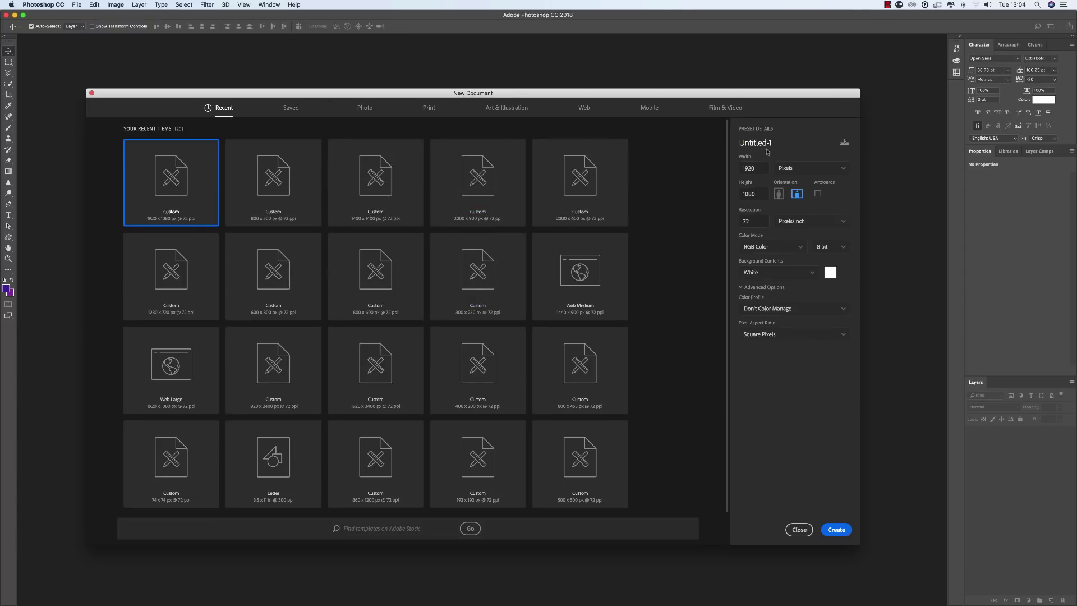
{"action": "double_click", "coordinate": [757, 167]}
{"action": "type", "text": "300"}
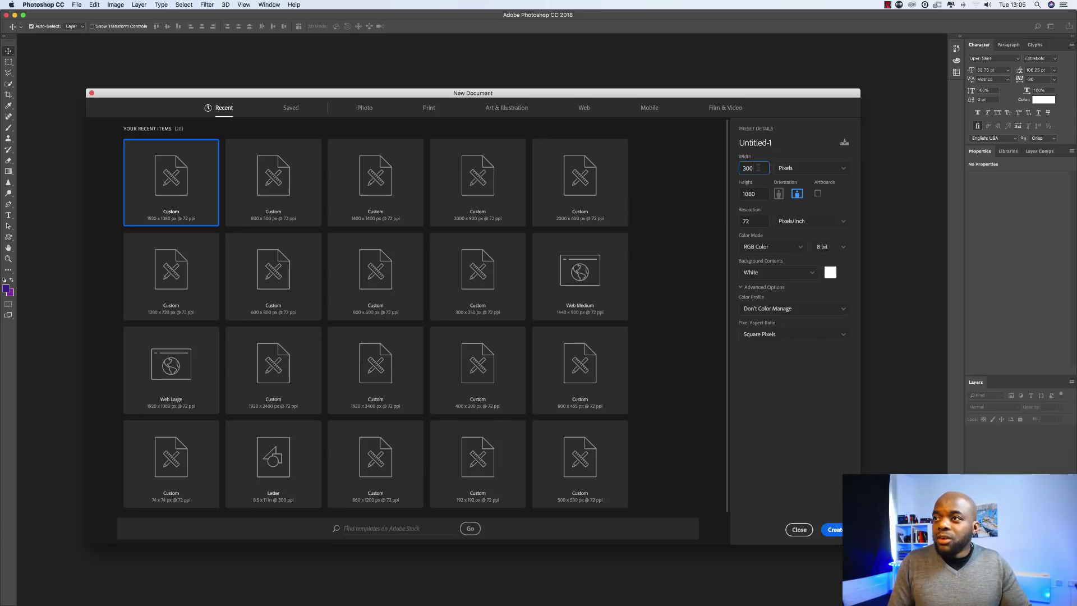
{"action": "double_click", "coordinate": [765, 196]}
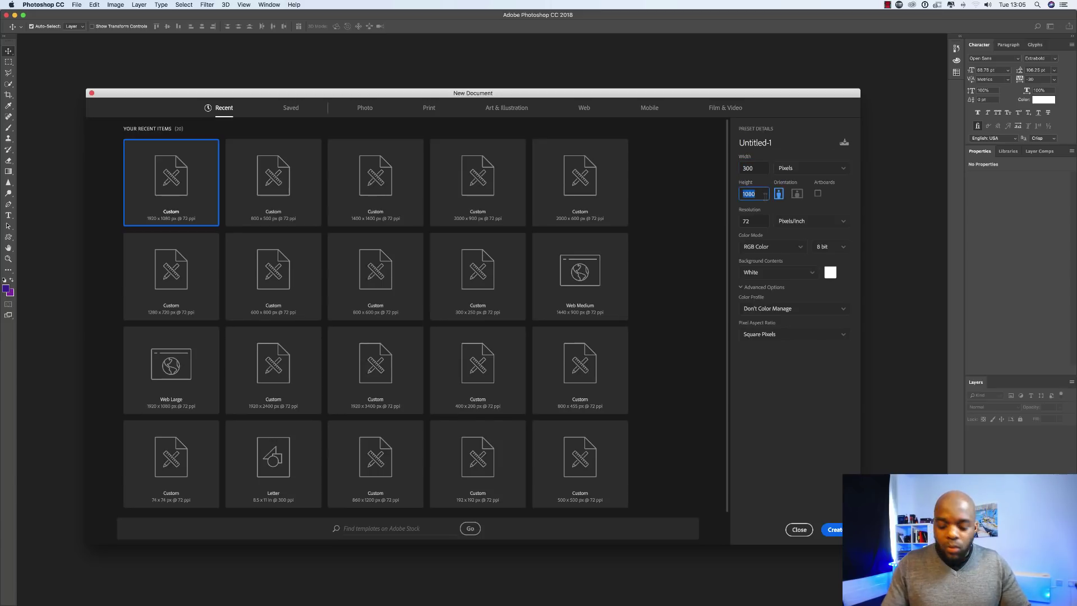
{"action": "type", "text": "100"}
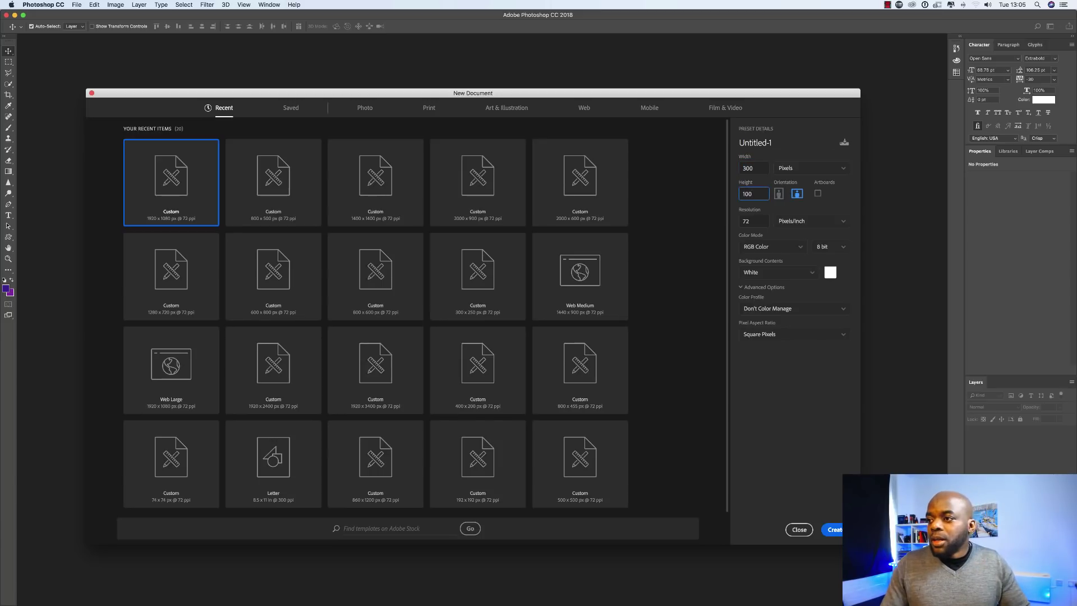
{"action": "key", "text": "Return"}
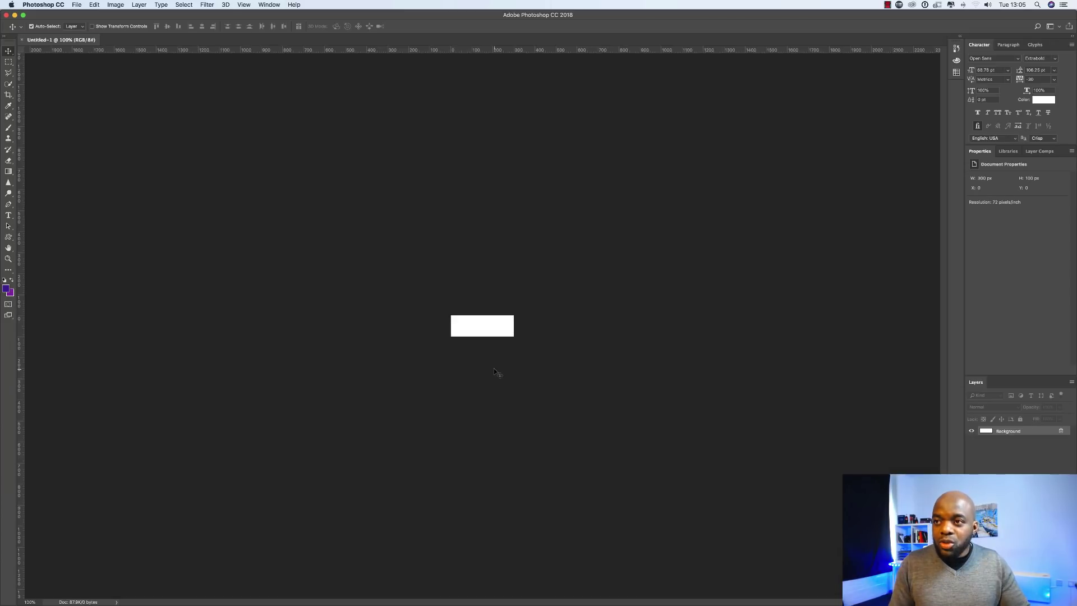
{"action": "key", "text": "super+equal"}
{"action": "key", "text": "super+equal"}
{"action": "key", "text": "super+equal"}
{"action": "key", "text": "super+equal"}
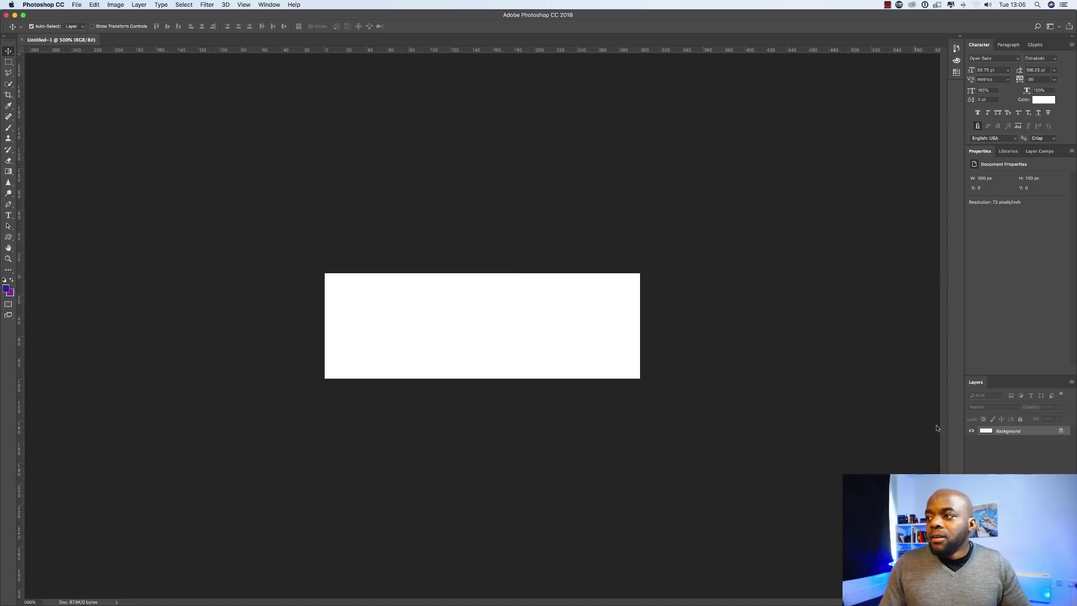
Add the white 'A1 STUDIO' text layer on the canvas with the Horizontal Type tool.
{"action": "left_click", "coordinate": [9, 217]}
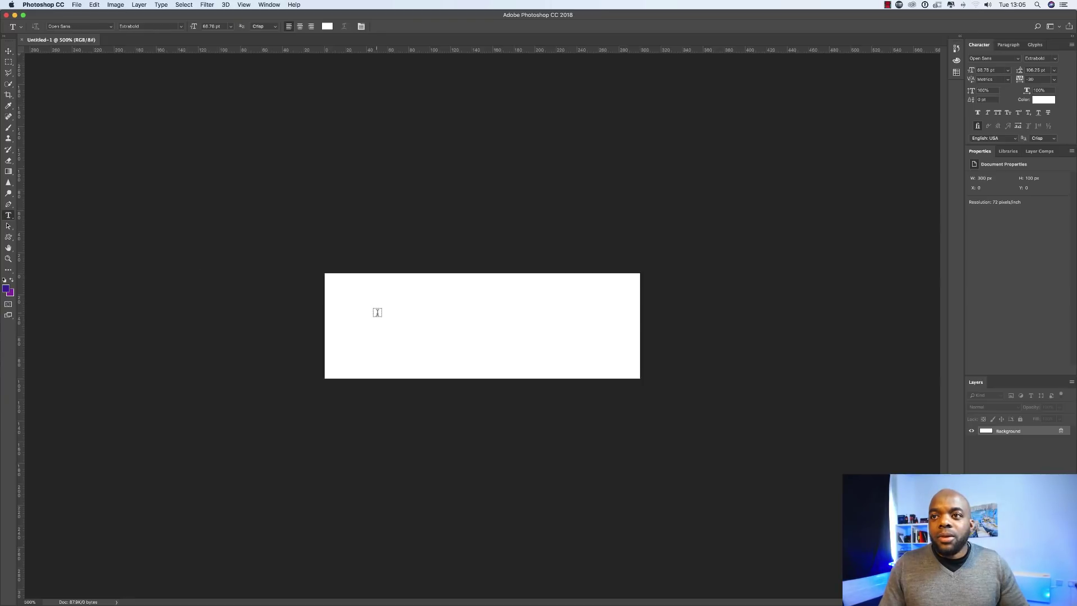
{"action": "left_click", "coordinate": [408, 330]}
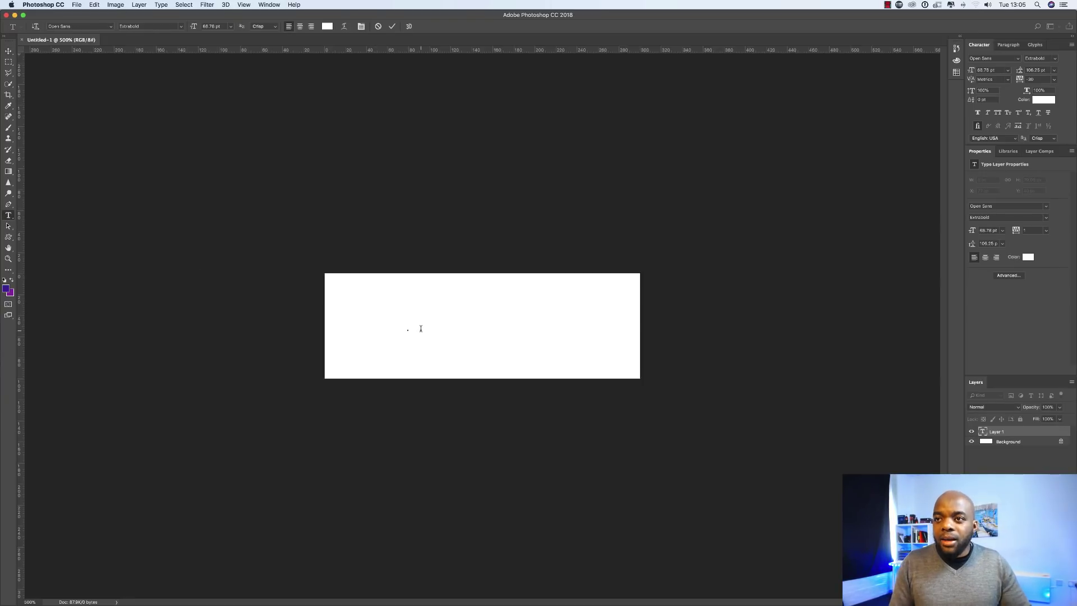
{"action": "type", "text": "abcdef"}
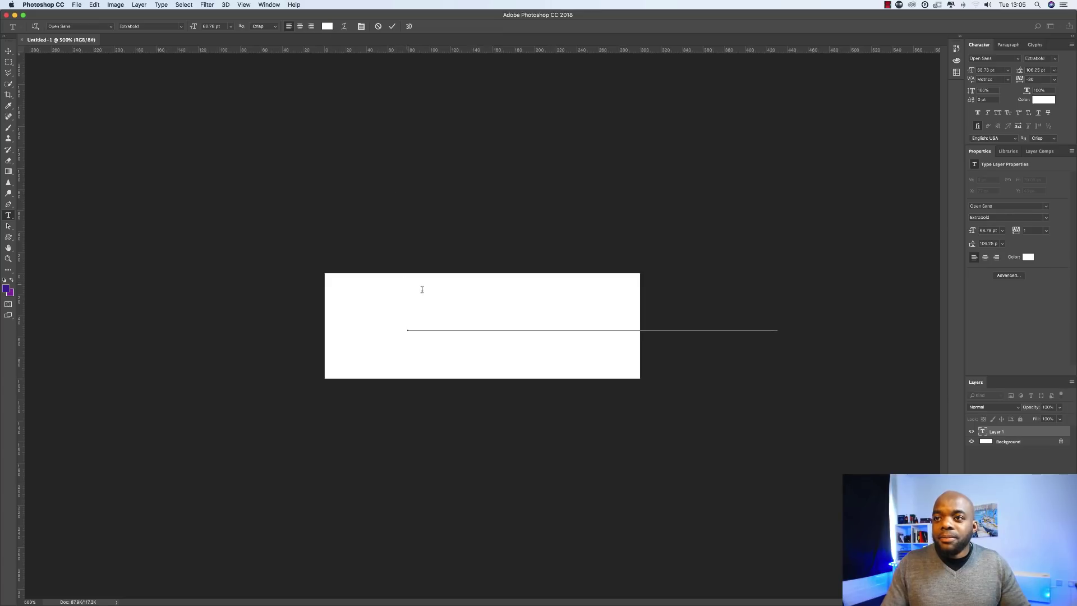
{"action": "key", "text": "ctrl+Return"}
{"action": "key", "text": "v"}
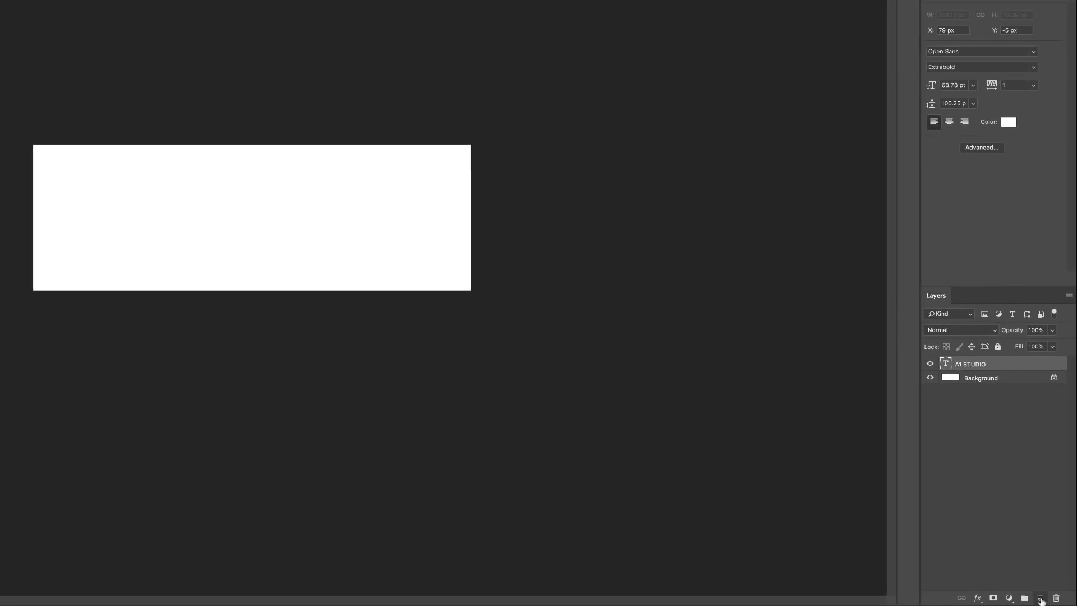
Add a purple-filled layer beneath the A1 STUDIO text and move the text left and down.
{"action": "left_click", "coordinate": [1041, 599]}
{"action": "left_click_drag", "start_coordinate": [949, 362], "coordinate": [948, 380]}
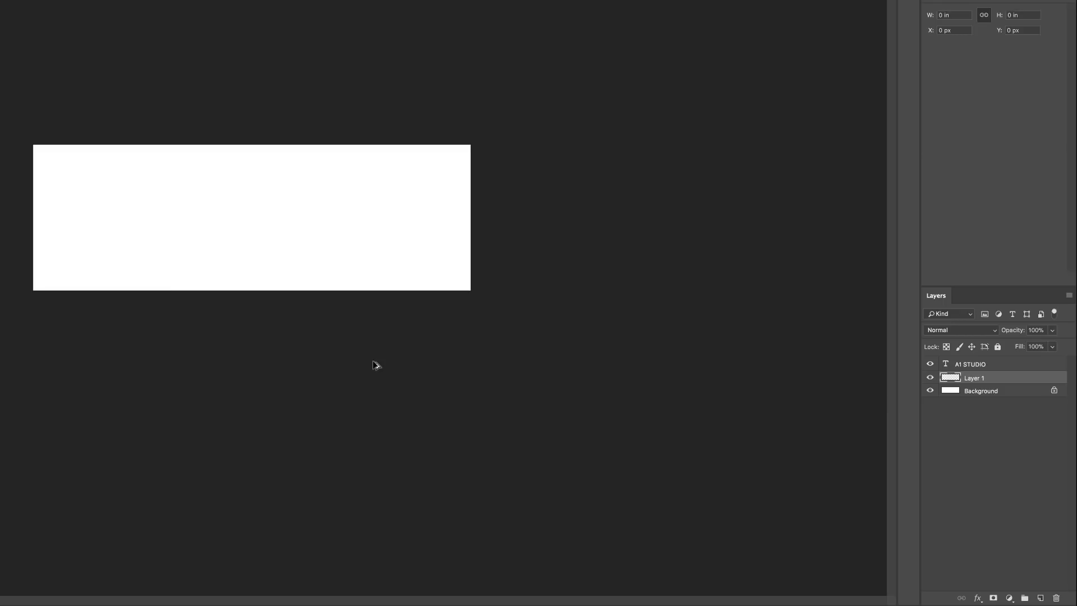
{"action": "key", "text": "alt+BackSpace"}
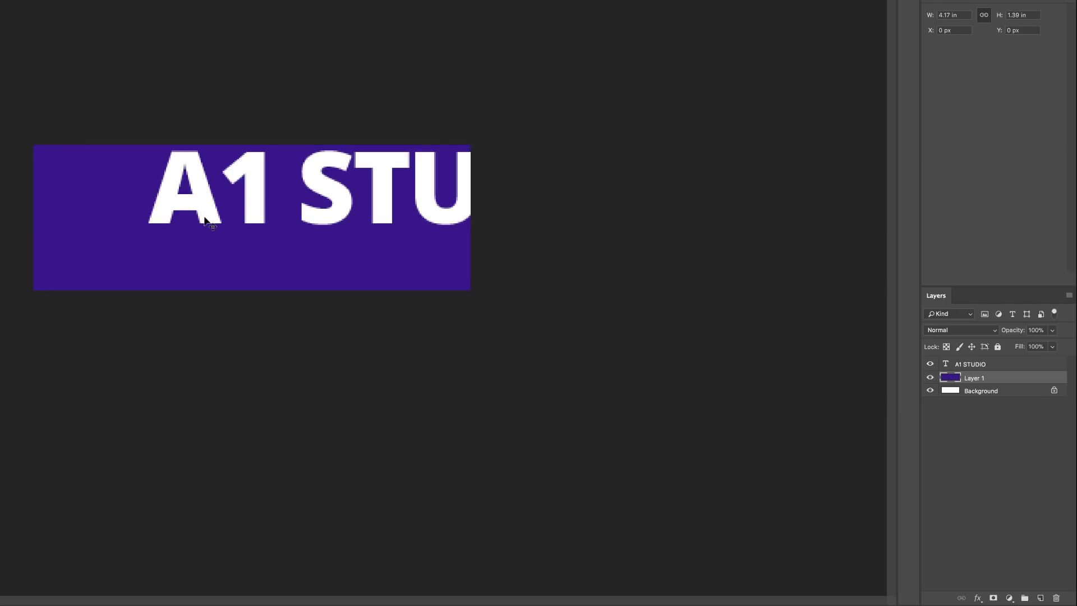
{"action": "left_click_drag", "start_coordinate": [205, 219], "coordinate": [125, 248]}
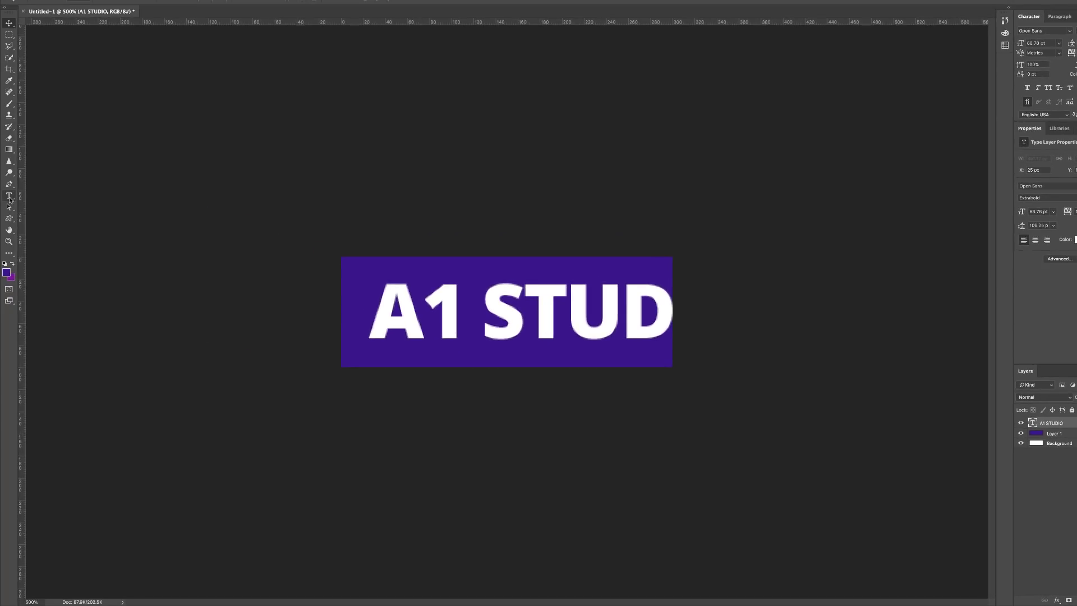
{"action": "left_click", "coordinate": [9, 196]}
Select the A1 STUDIO text and shrink its font size to 51.78 pt.
{"action": "double_click", "coordinate": [419, 310]}
{"action": "triple_click", "coordinate": [443, 280]}
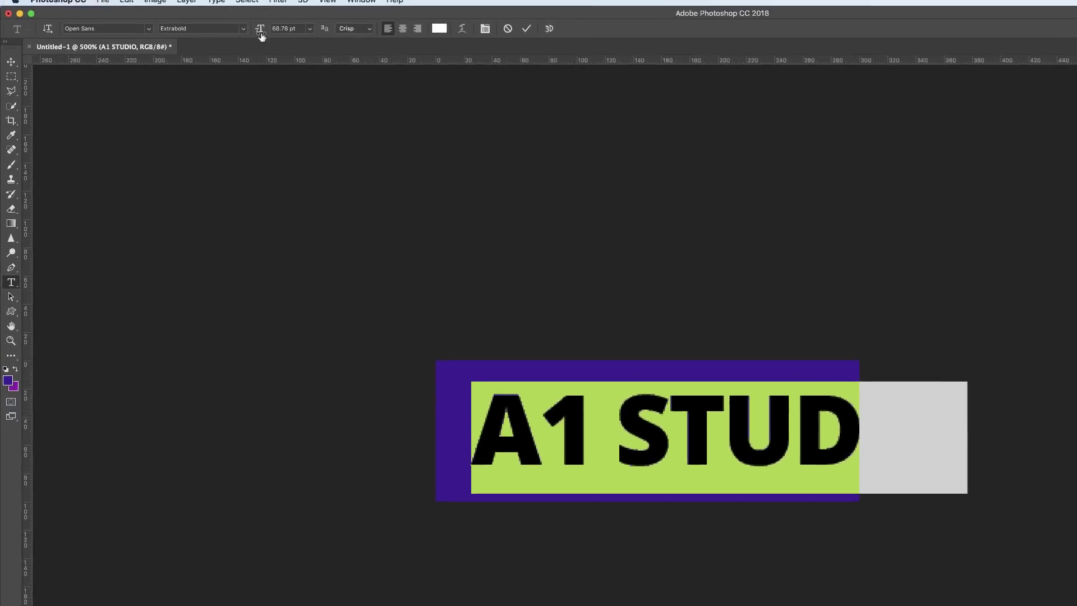
{"action": "left_click_drag", "start_coordinate": [257, 32], "coordinate": [268, 50]}
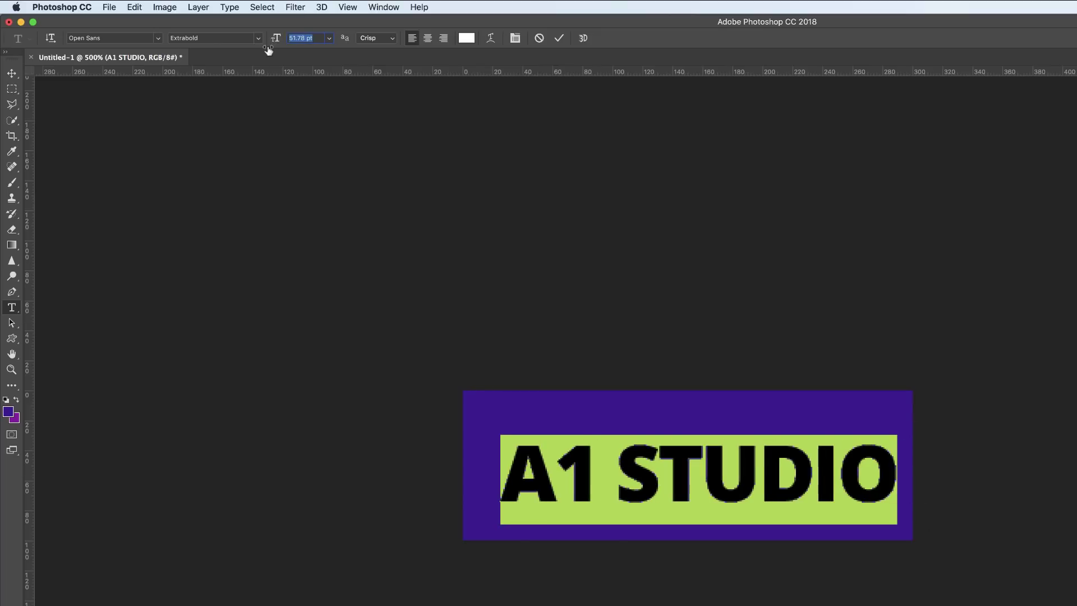
{"action": "key", "text": "super+Return"}
{"action": "key", "text": "v"}
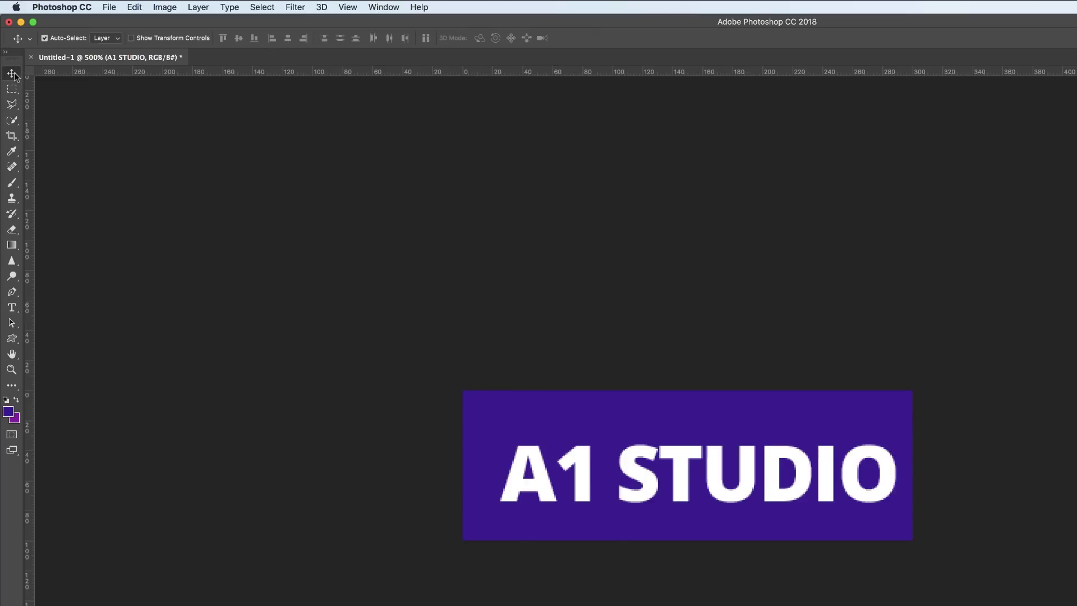
Reposition the text inside the purple banner and unlock the Background layer.
{"action": "left_click_drag", "start_coordinate": [715, 485], "coordinate": [707, 480]}
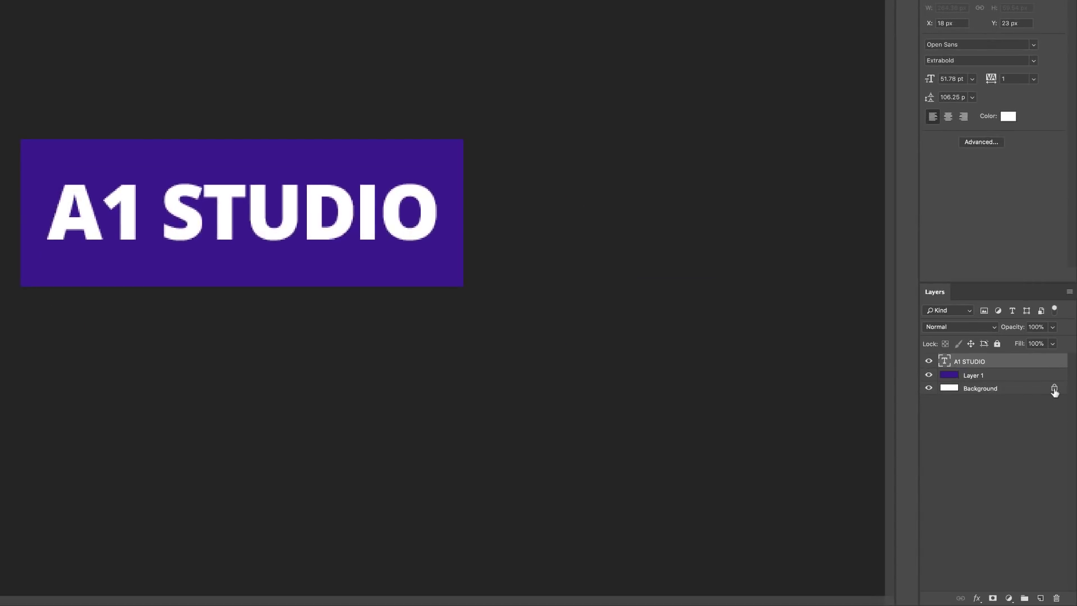
{"action": "mouse_move", "coordinate": [1058, 601]}
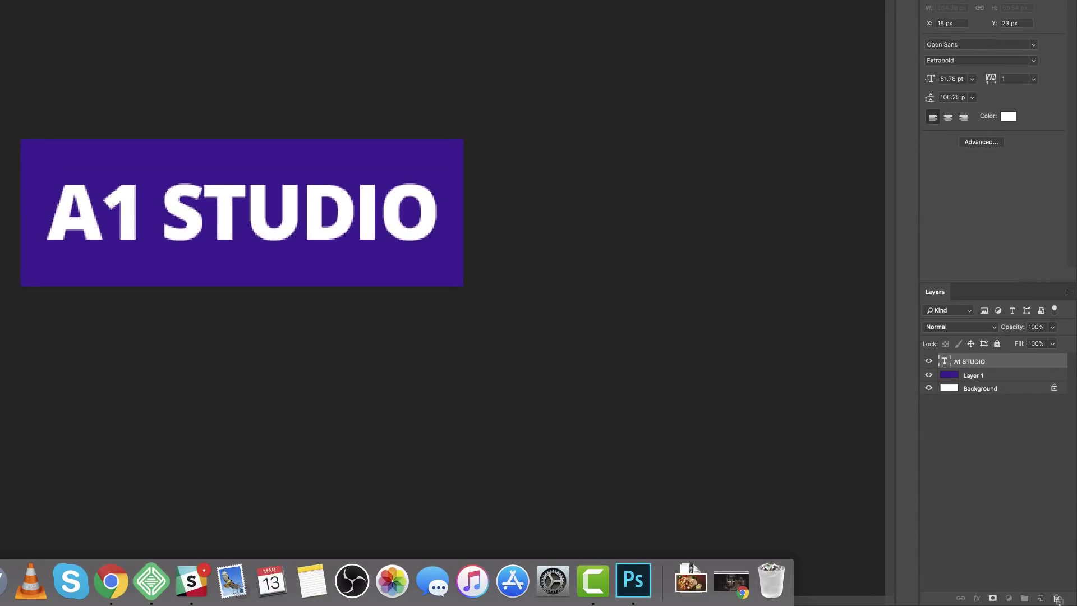
{"action": "left_click_drag", "start_coordinate": [1058, 600], "coordinate": [1058, 599]}
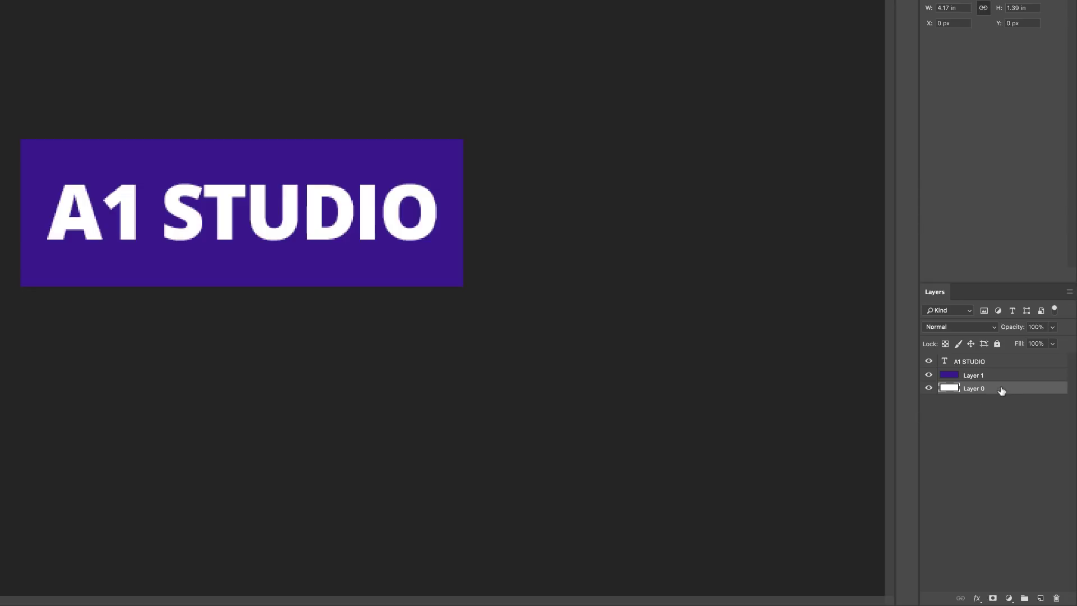
Delete the white background and purple fill layers, leaving white A1 STUDIO text on transparency, and open Save for Web.
{"action": "left_click_drag", "start_coordinate": [1002, 391], "coordinate": [1056, 598]}
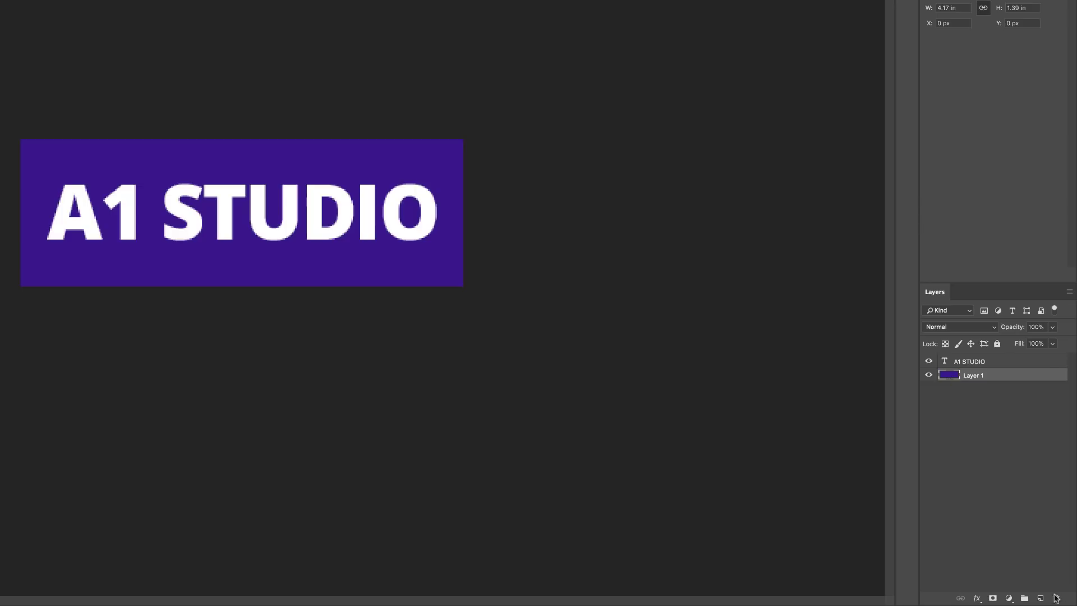
{"action": "left_click", "coordinate": [1040, 597]}
{"action": "left_click_drag", "start_coordinate": [953, 391], "coordinate": [1057, 600]}
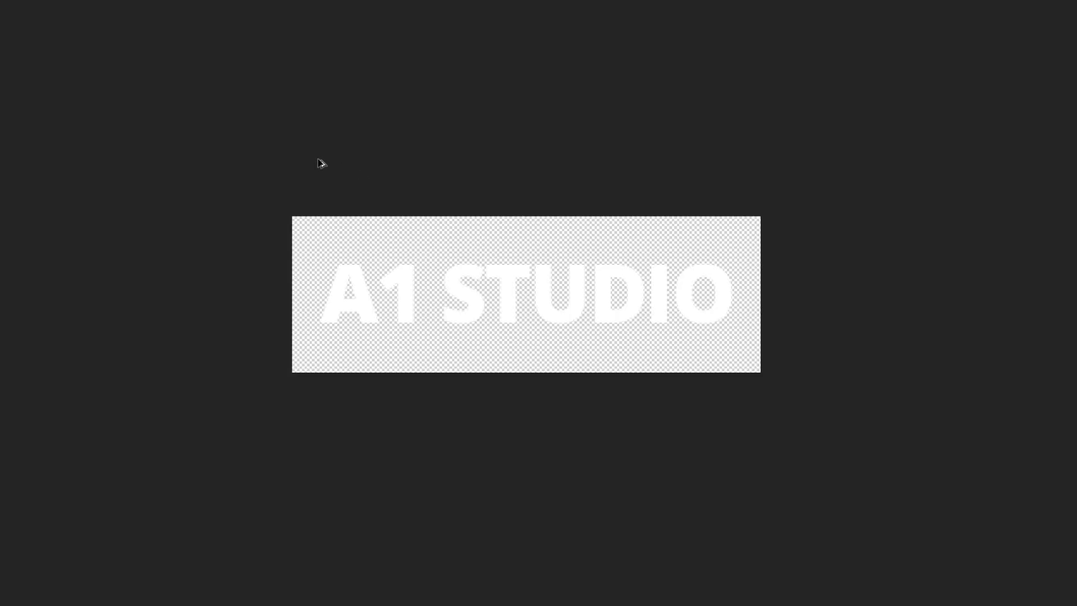
{"action": "key", "text": "super+alt+shift+s"}
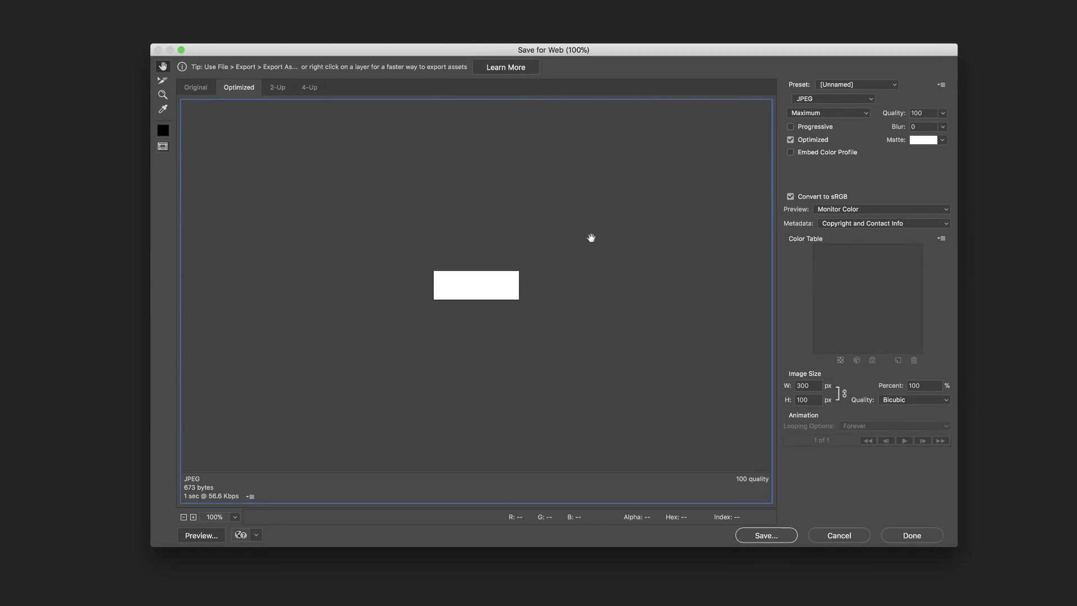
Switch the export format to PNG-24 and save the logo as 'a1 studio' on the Desktop.
{"action": "key", "text": "super+plus"}
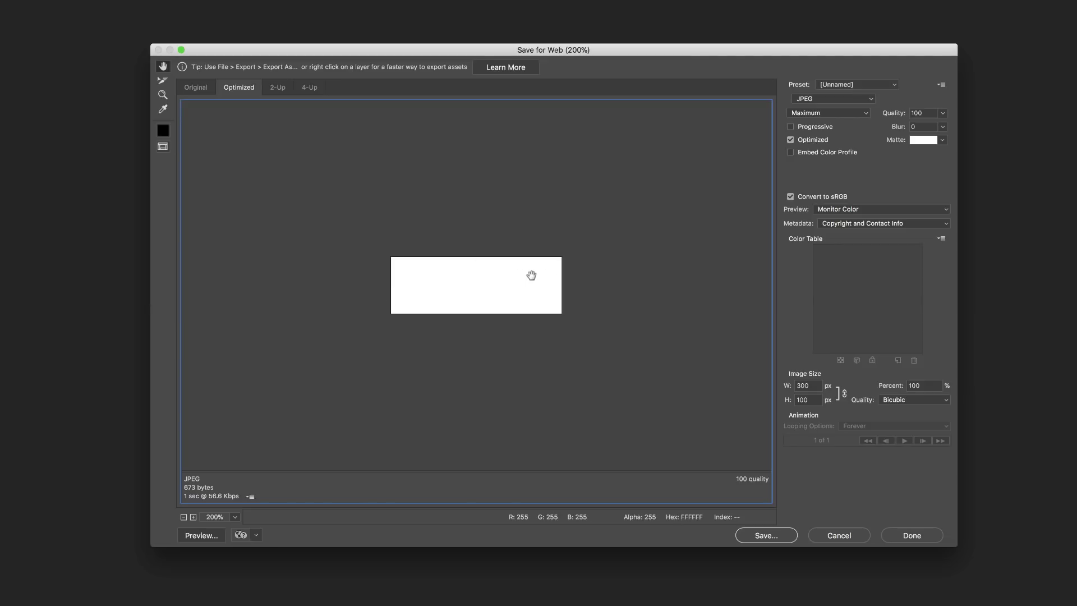
{"action": "left_click", "coordinate": [819, 101]}
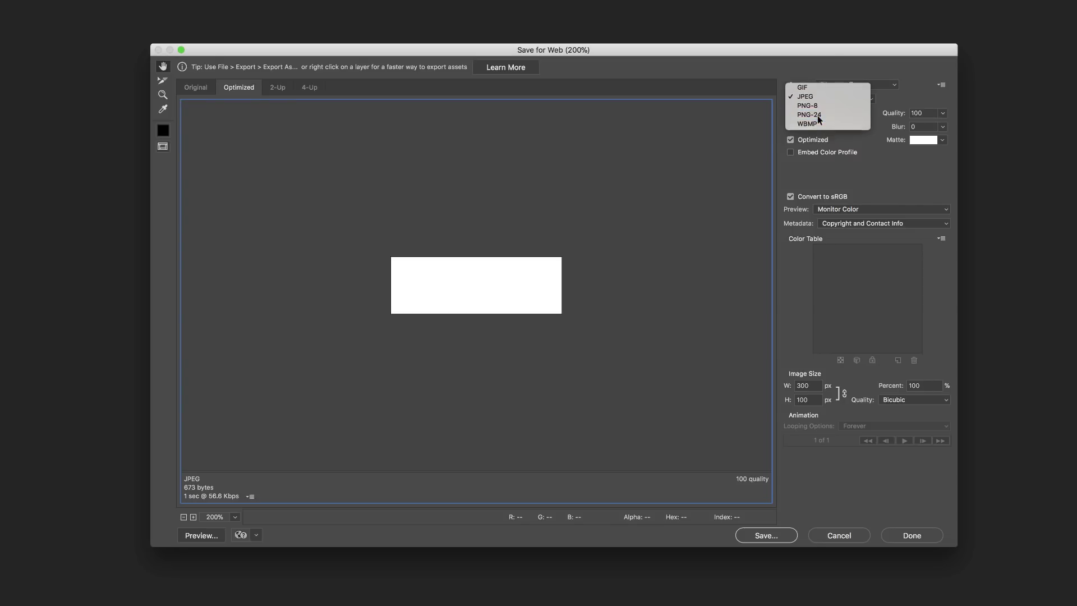
{"action": "left_click", "coordinate": [819, 115]}
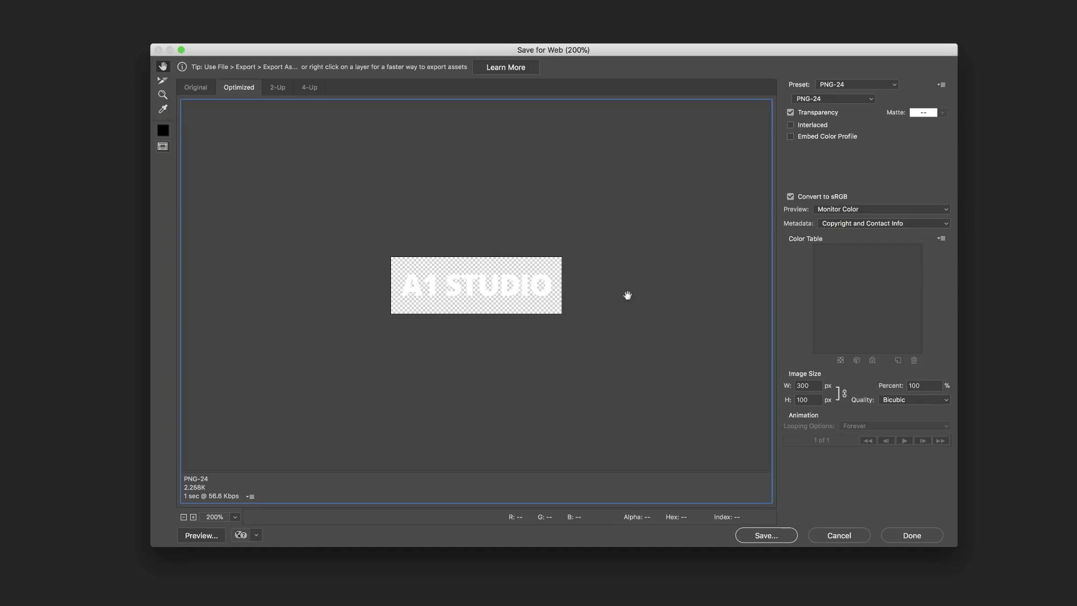
{"action": "left_click", "coordinate": [768, 537]}
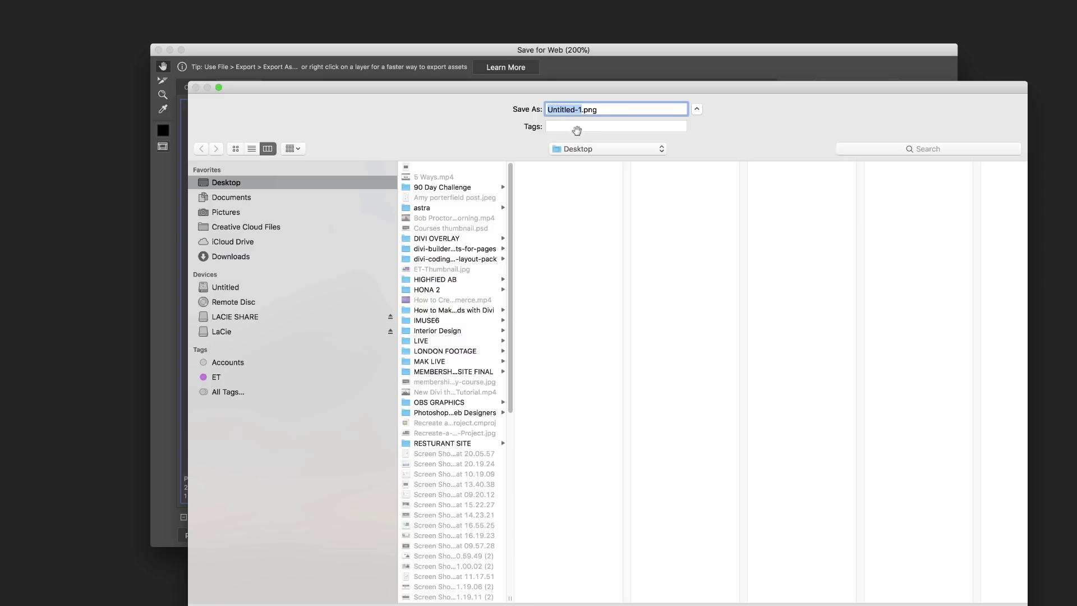
{"action": "type", "text": "a1 studio"}
{"action": "key", "text": "Return"}
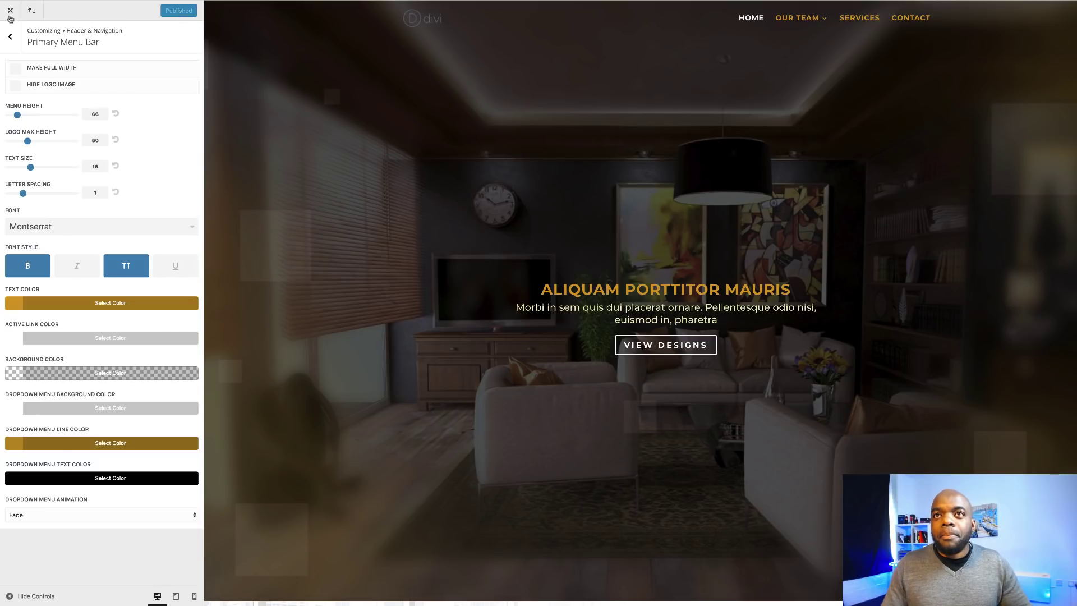
Leave the Customizer and go to the Divi Theme Options page in the dashboard.
{"action": "left_click", "coordinate": [12, 11]}
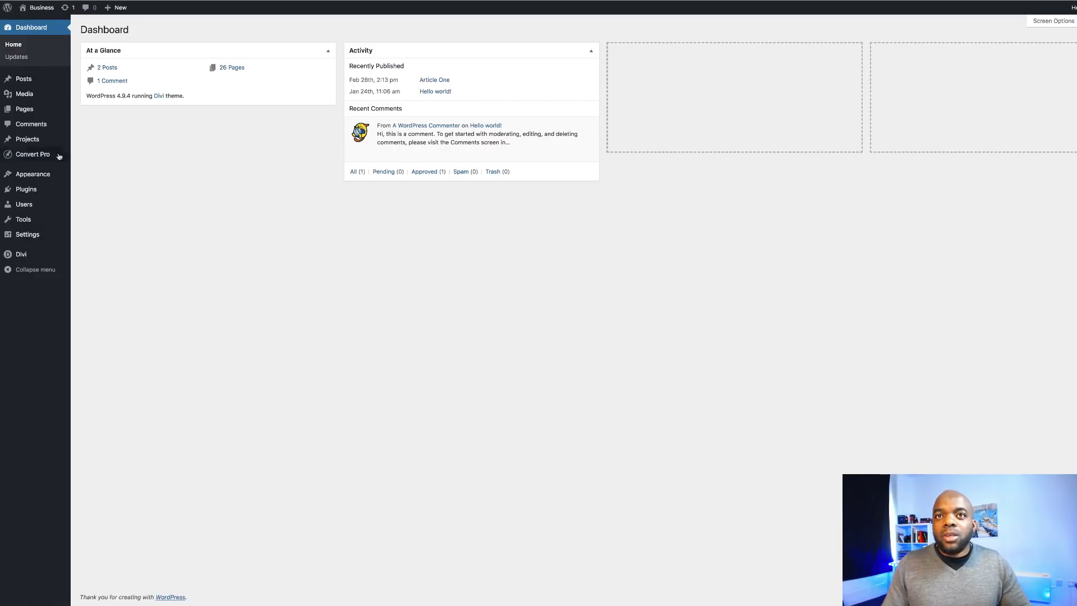
{"action": "mouse_move", "coordinate": [58, 237]}
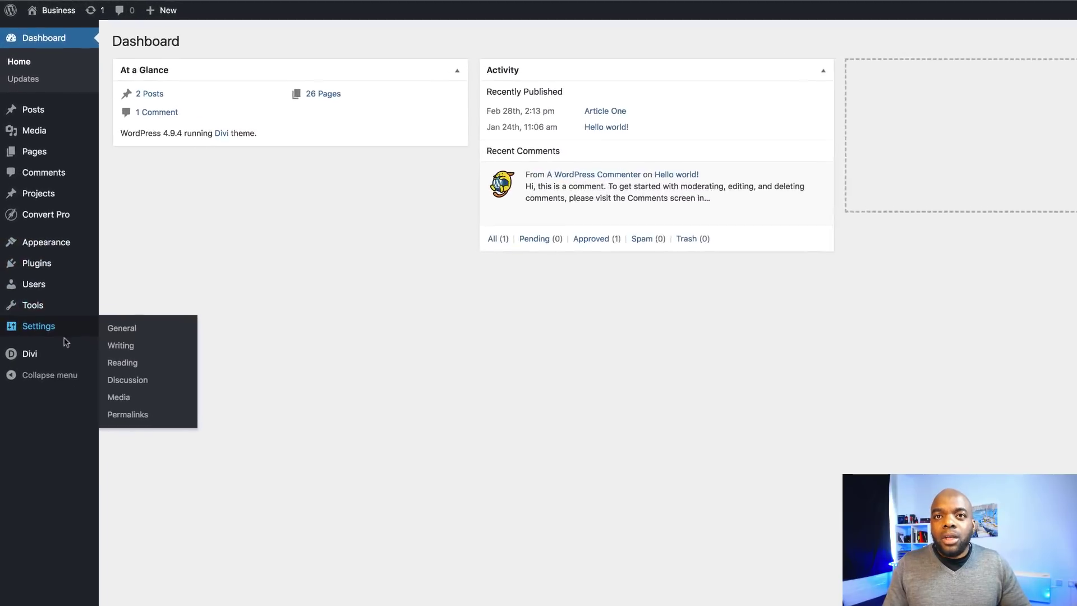
{"action": "mouse_move", "coordinate": [41, 356]}
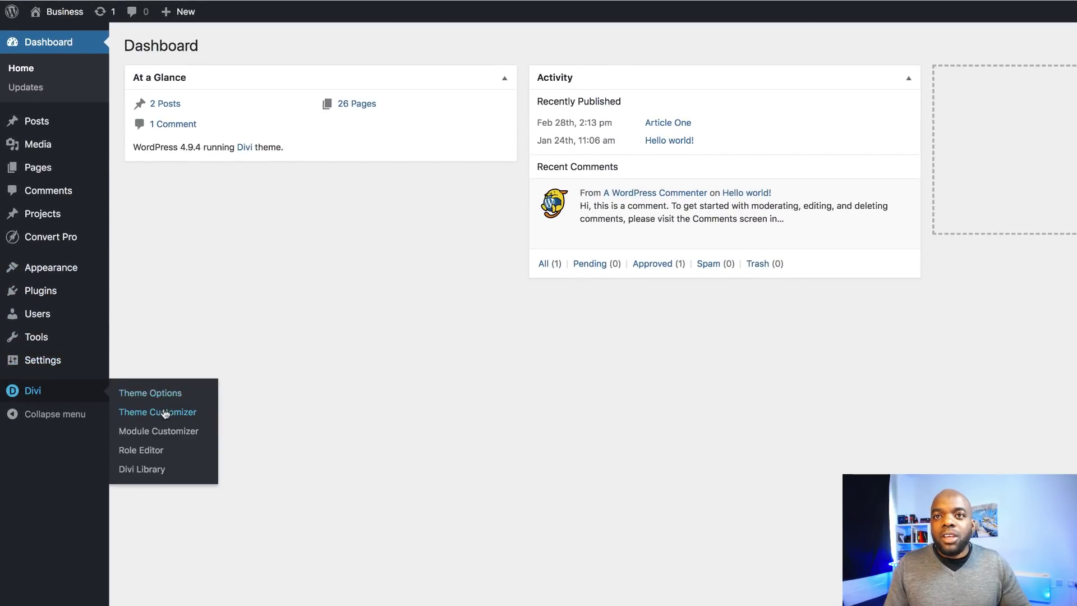
{"action": "left_click", "coordinate": [137, 394]}
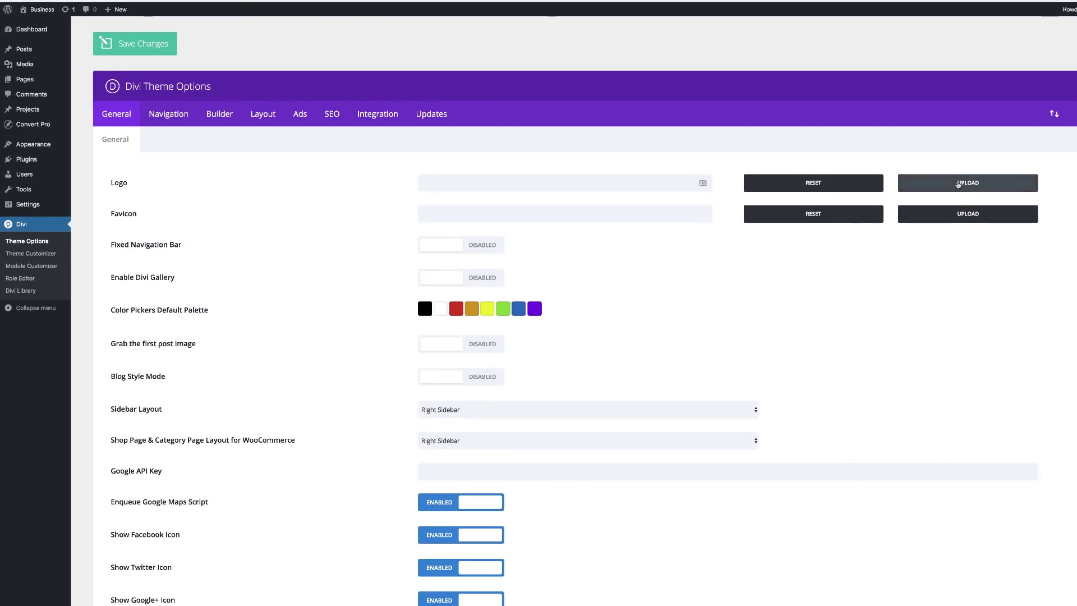
Upload a1-studio.png from the Desktop, set it as the logo, and save the theme options.
{"action": "left_click", "coordinate": [958, 184]}
{"action": "left_click", "coordinate": [46, 48]}
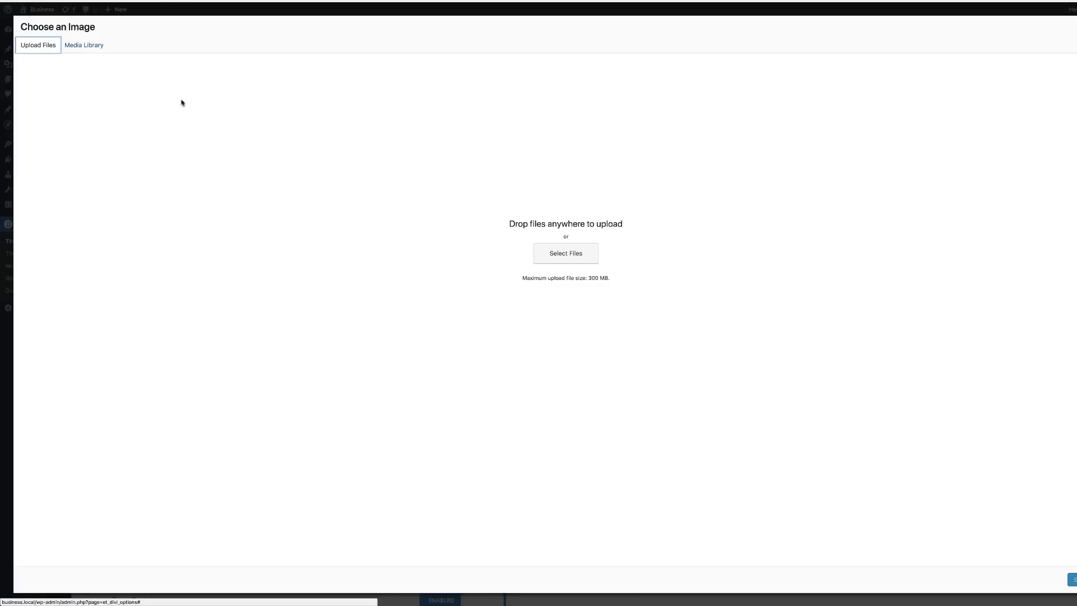
{"action": "left_click", "coordinate": [568, 254]}
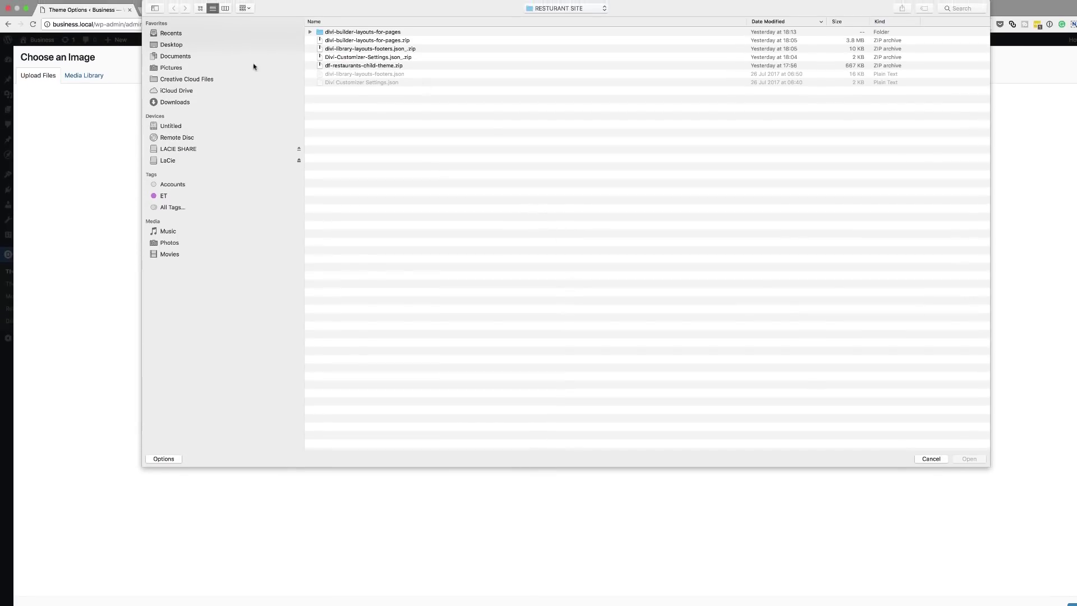
{"action": "left_click", "coordinate": [171, 45]}
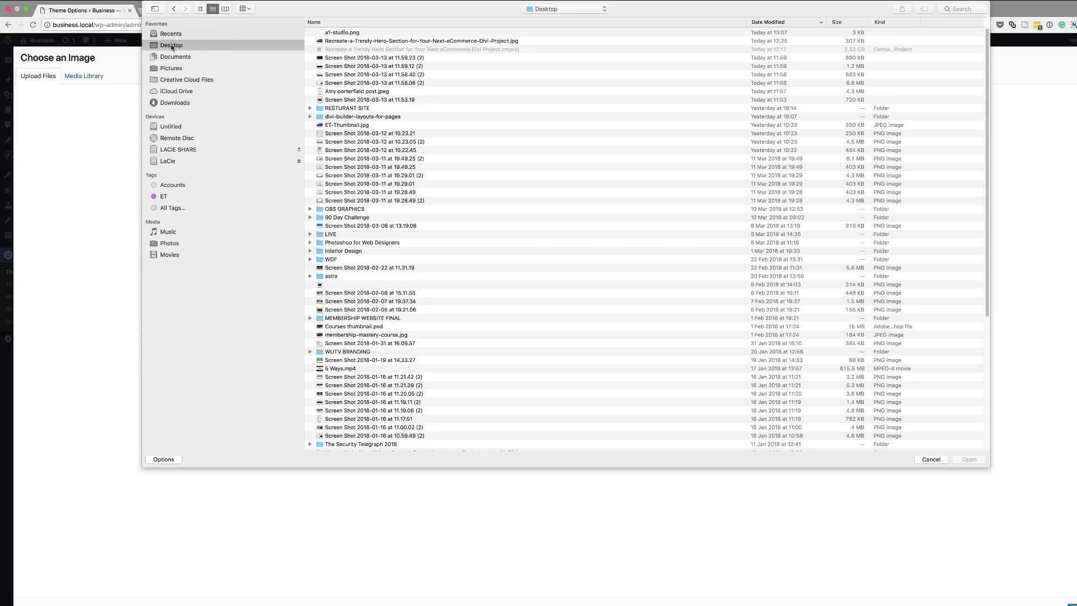
{"action": "double_click", "coordinate": [364, 32]}
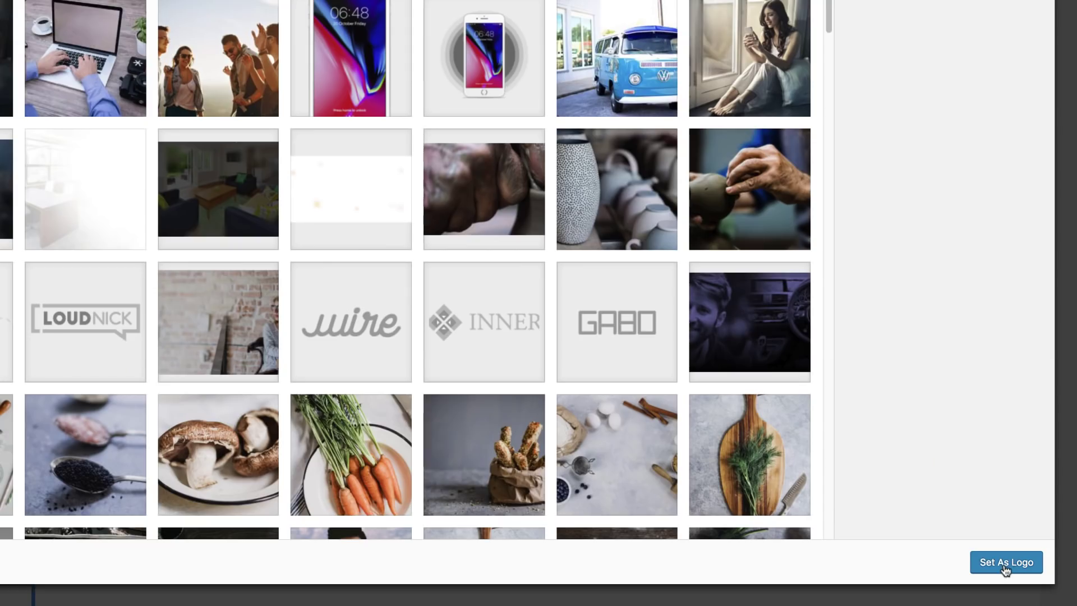
{"action": "left_click", "coordinate": [1016, 568]}
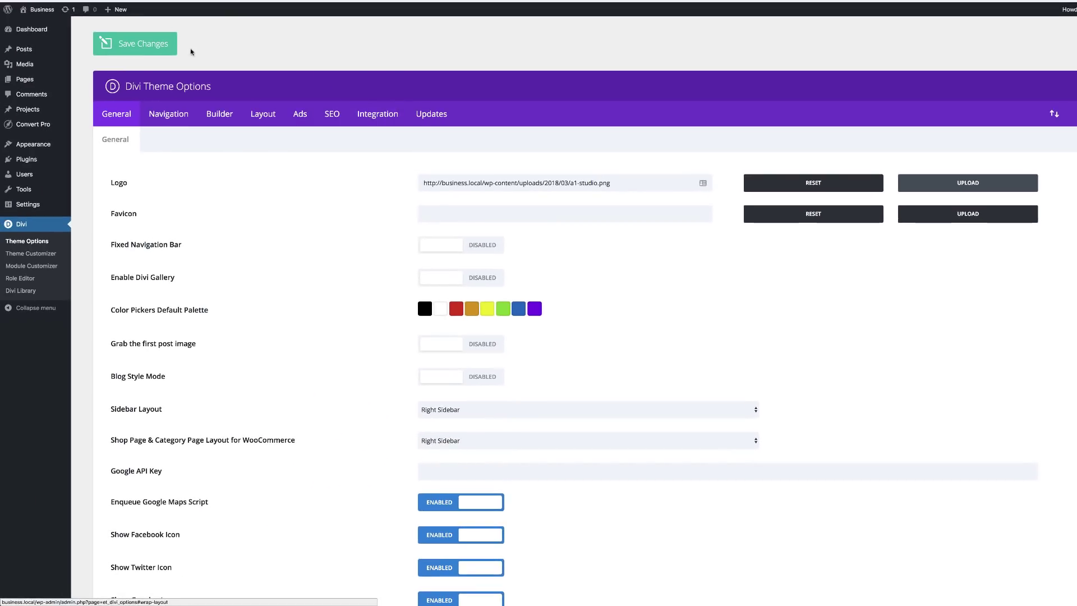
{"action": "left_click", "coordinate": [149, 47]}
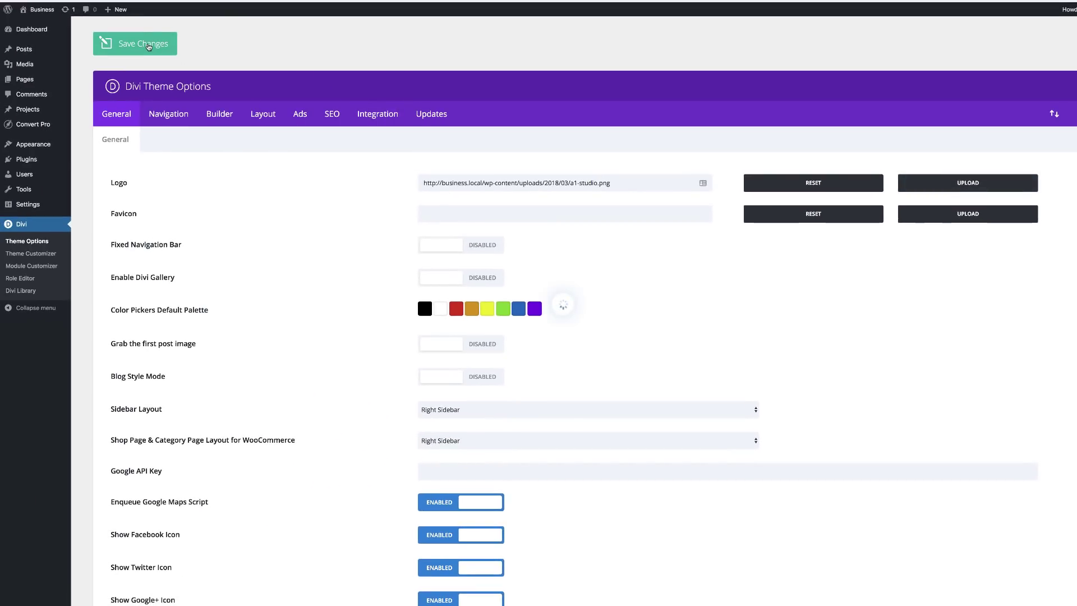
In the Customizer's Primary Menu Bar settings, set Logo Max Height to 60 and publish.
{"action": "mouse_move", "coordinate": [32, 132]}
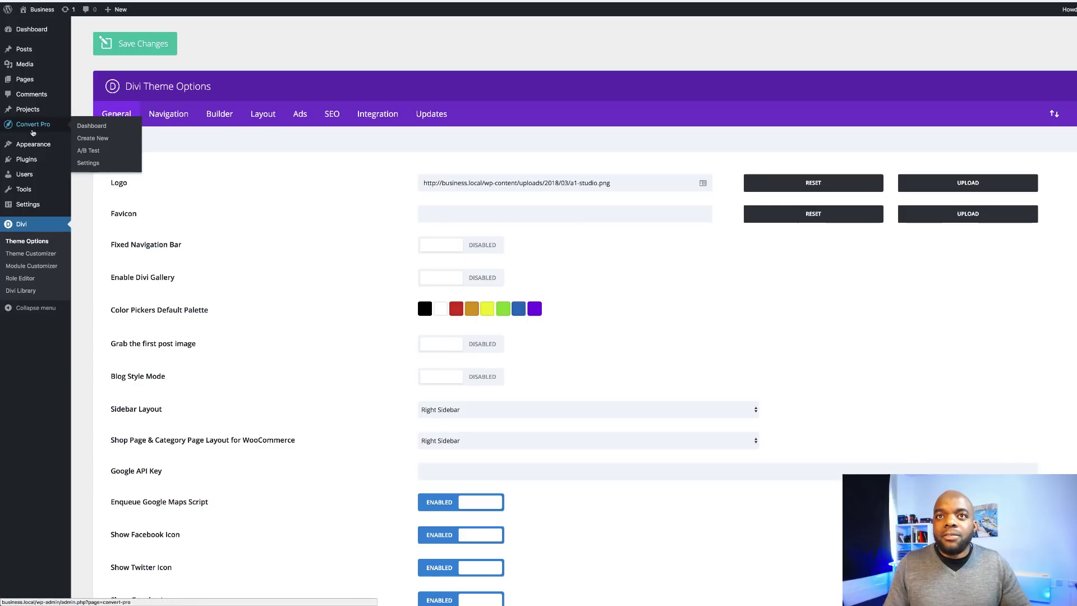
{"action": "mouse_move", "coordinate": [36, 206]}
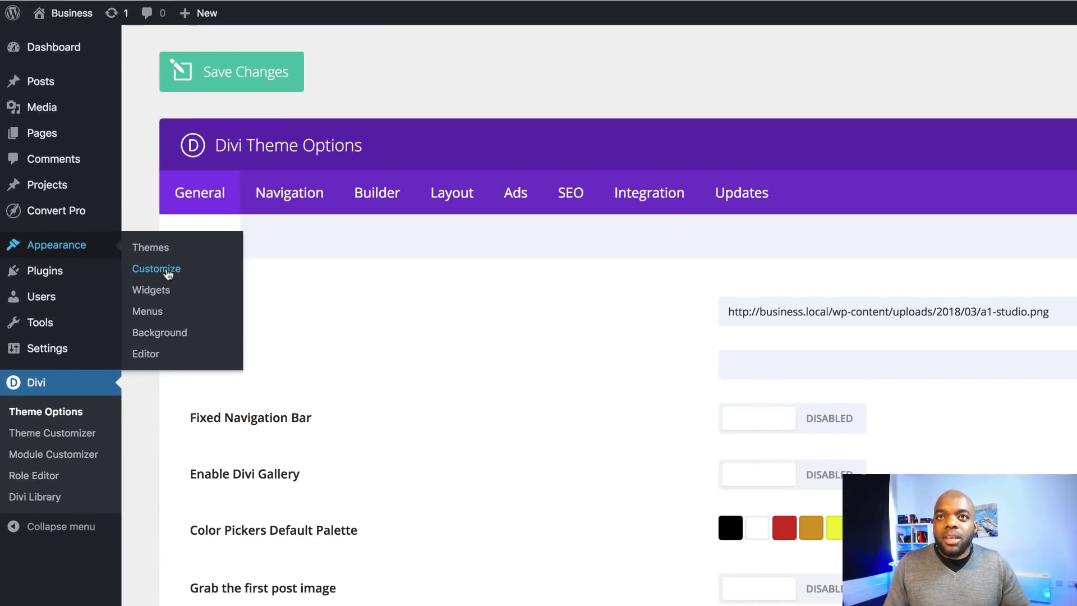
{"action": "left_click", "coordinate": [168, 270]}
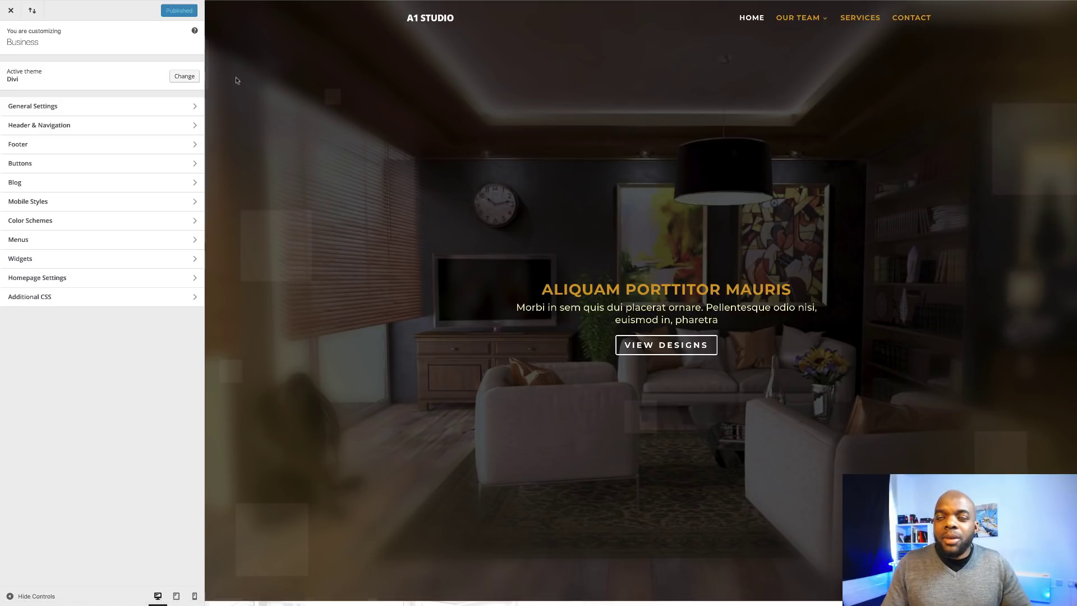
{"action": "left_click", "coordinate": [53, 125]}
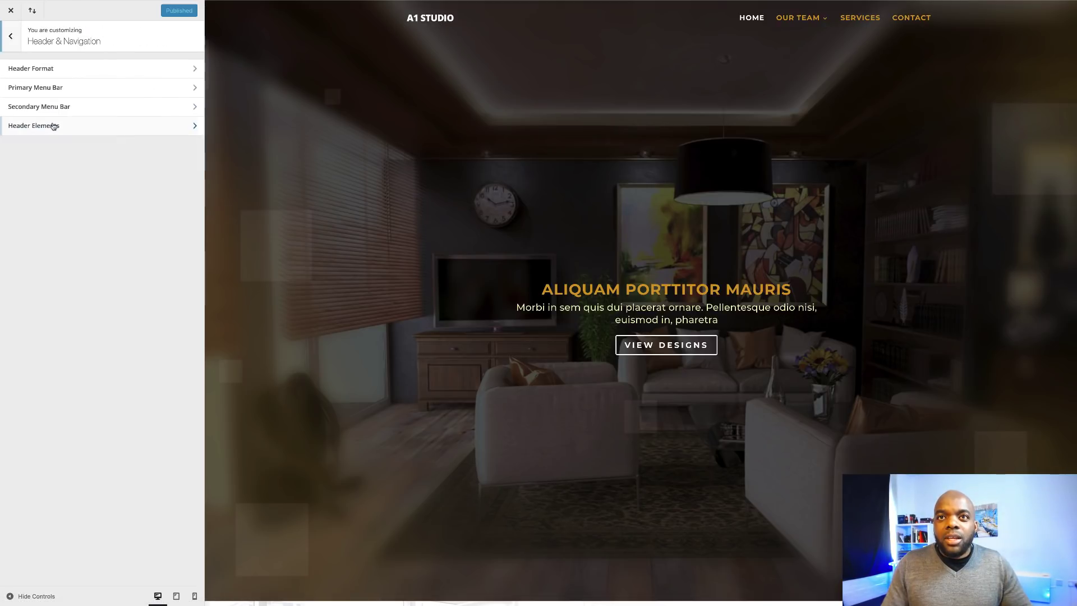
{"action": "left_click", "coordinate": [53, 88]}
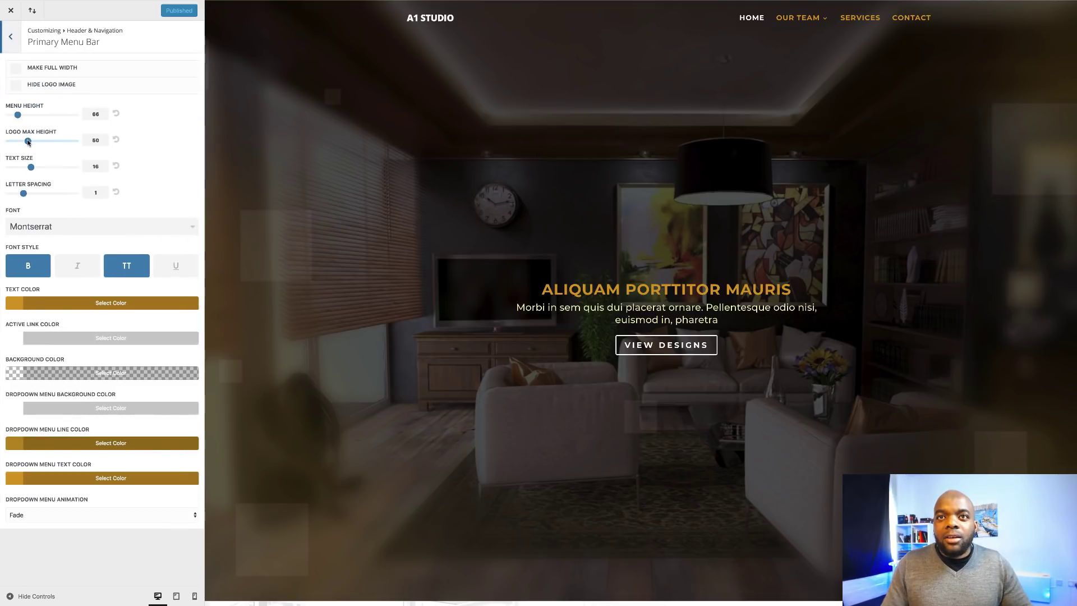
{"action": "left_click_drag", "start_coordinate": [28, 141], "coordinate": [37, 141]}
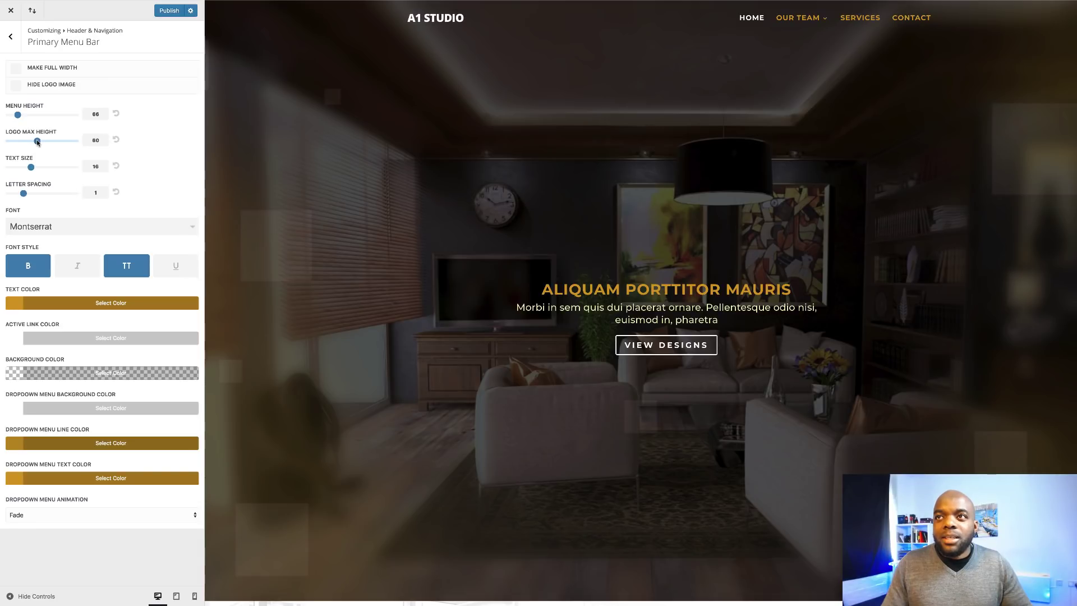
{"action": "scroll", "coordinate": [384, 166], "scroll_direction": "down", "scroll_amount": 2}
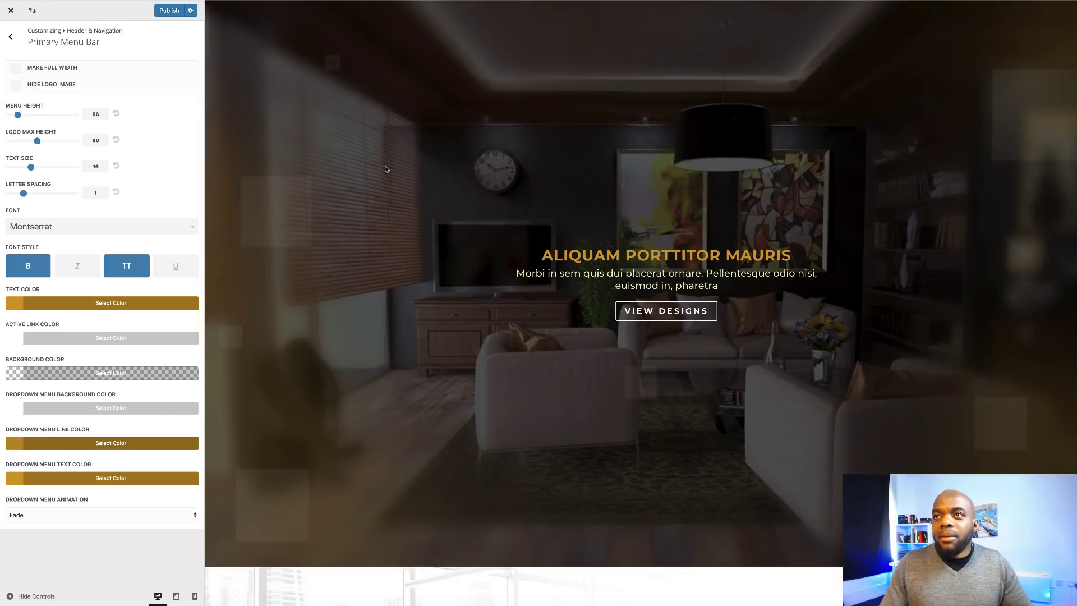
{"action": "scroll", "coordinate": [384, 172], "scroll_direction": "up", "scroll_amount": 2}
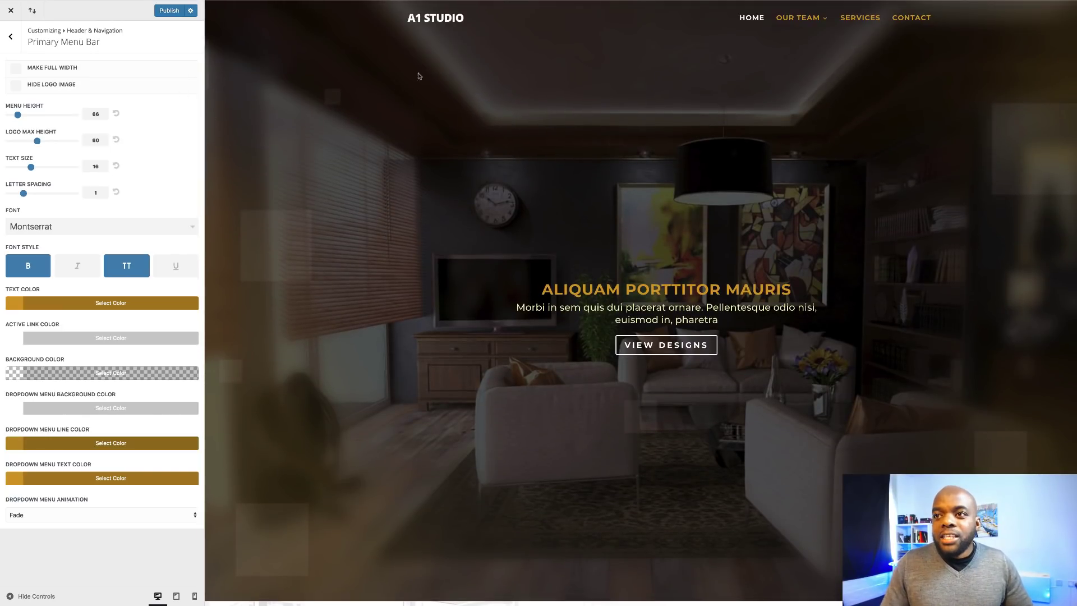
{"action": "left_click", "coordinate": [169, 11]}
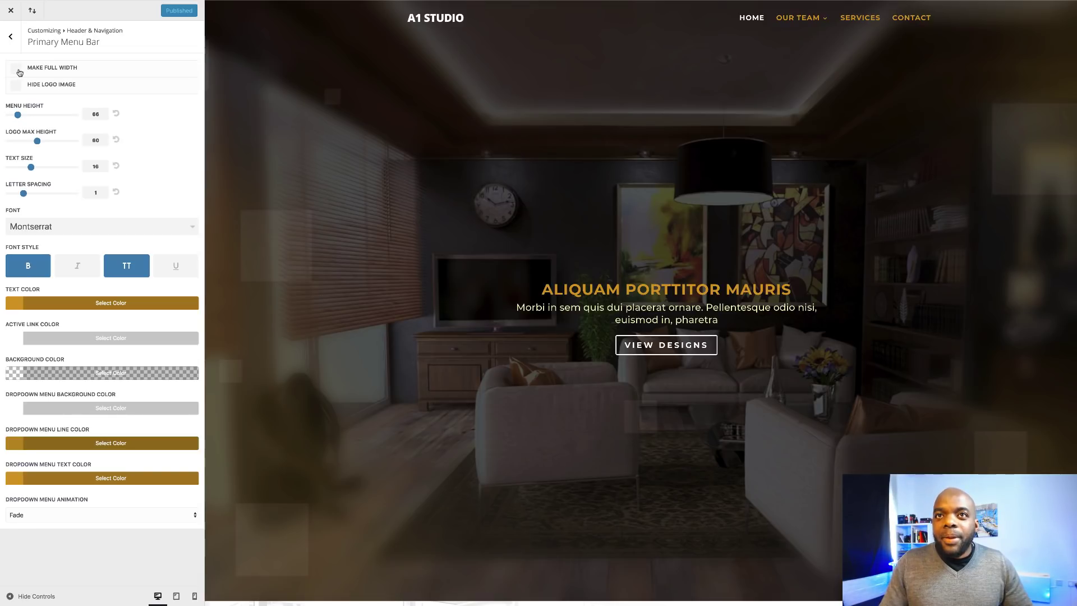
Turn Make Full Width on, then back off, and return to the main Customizer sections.
{"action": "left_click", "coordinate": [17, 70]}
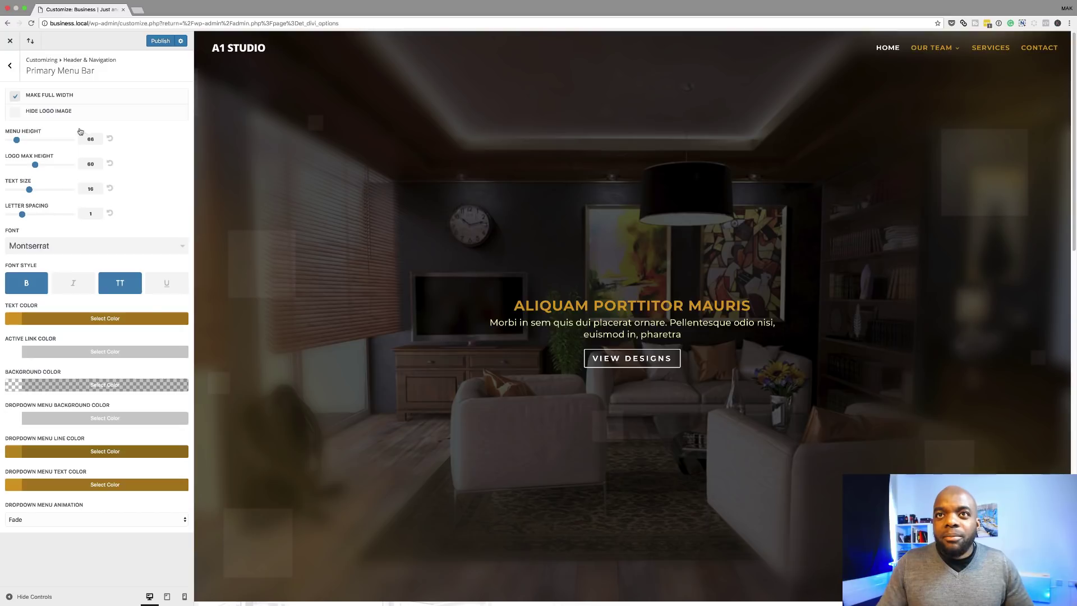
{"action": "left_click", "coordinate": [16, 98]}
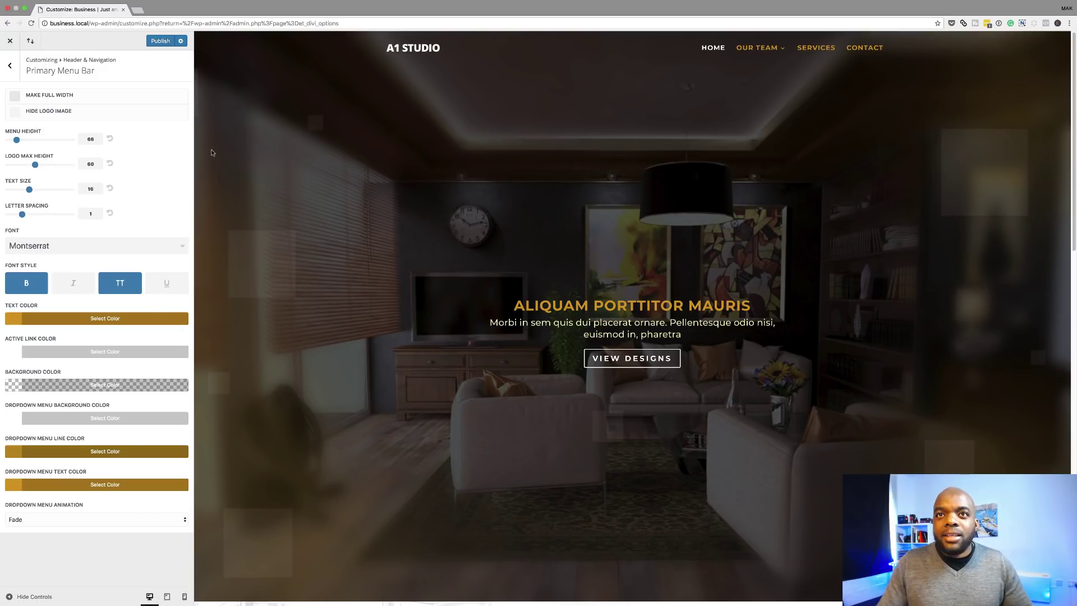
{"action": "key", "text": "Escape"}
{"action": "key", "text": "Escape"}
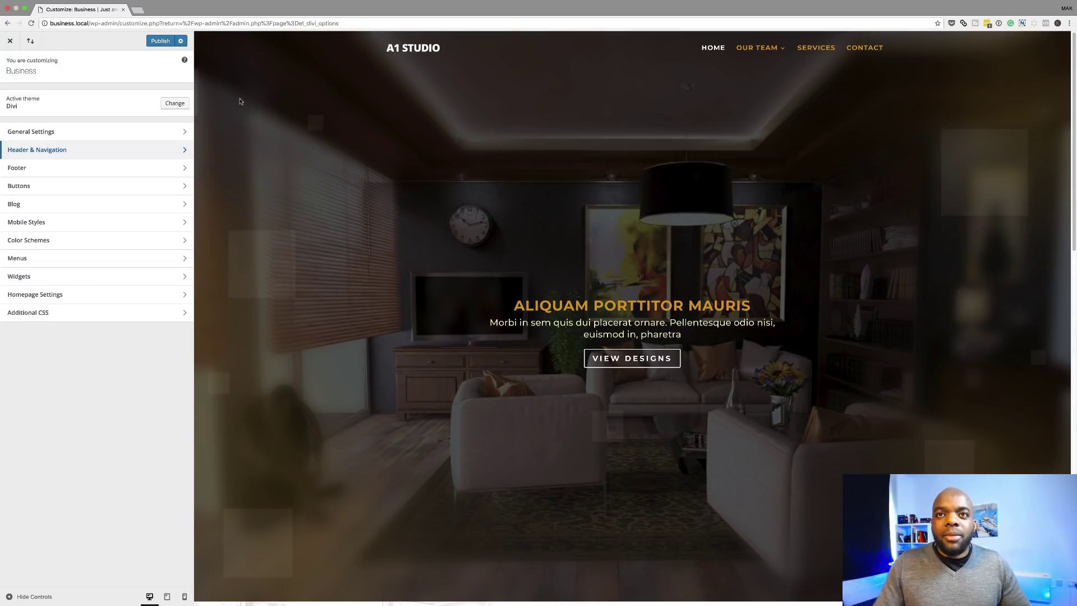
Enable Show Social Icons and Show Search Icon in Header Elements.
{"action": "left_click", "coordinate": [67, 153]}
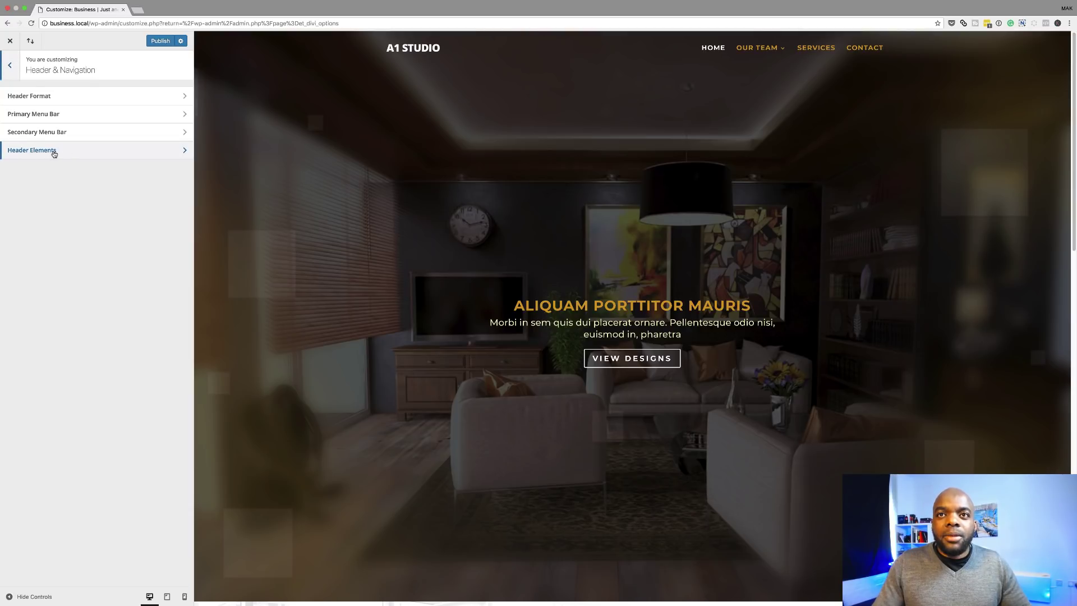
{"action": "left_click", "coordinate": [54, 152]}
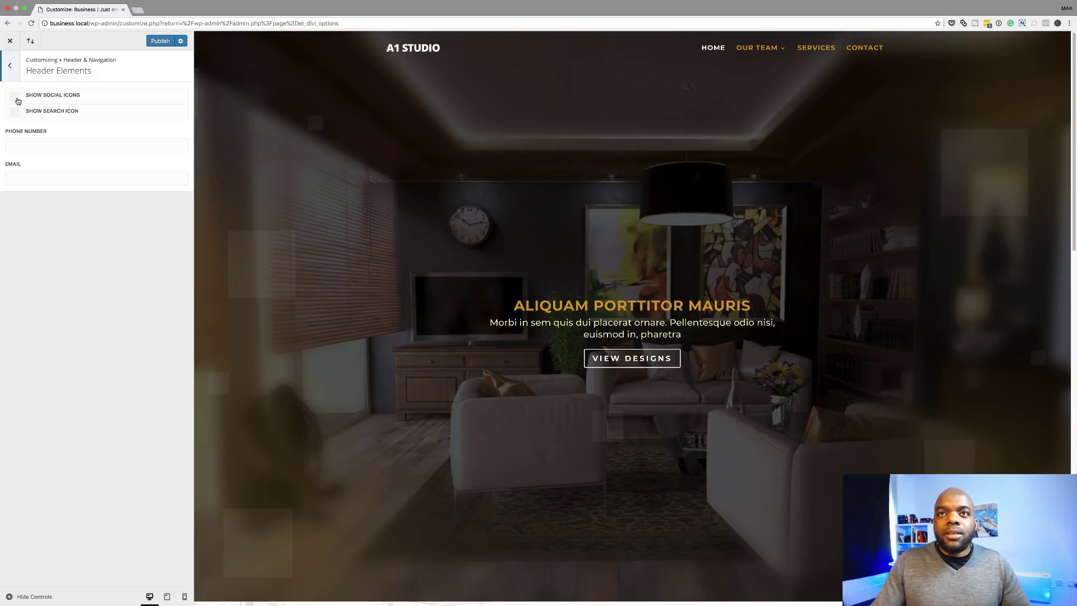
{"action": "left_click", "coordinate": [17, 100]}
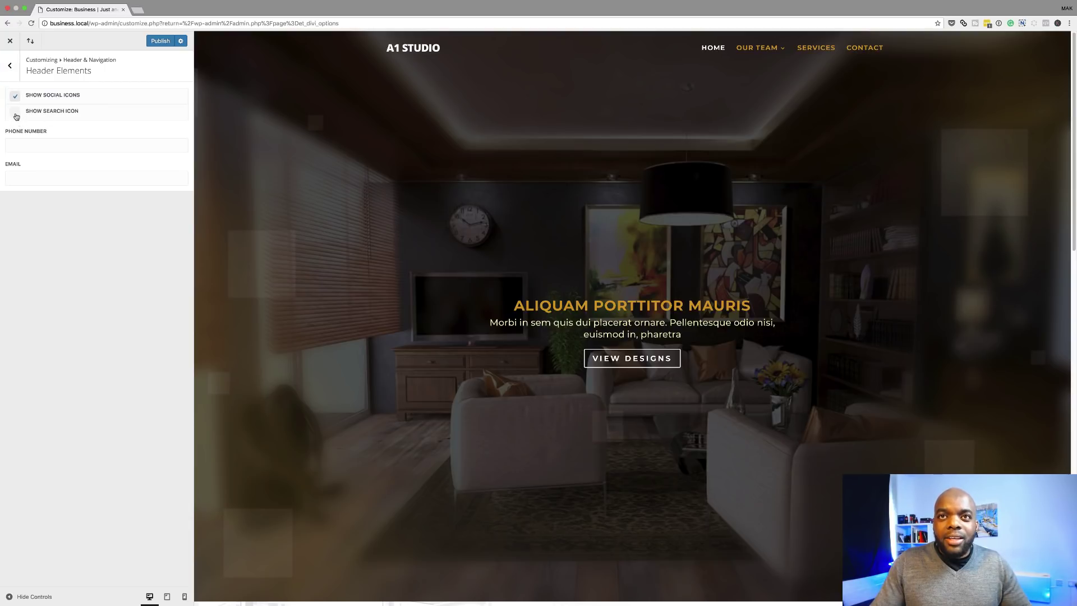
{"action": "left_click", "coordinate": [16, 116]}
Enter the header phone number and contact e-mail, then publish the changes.
{"action": "left_click", "coordinate": [25, 144]}
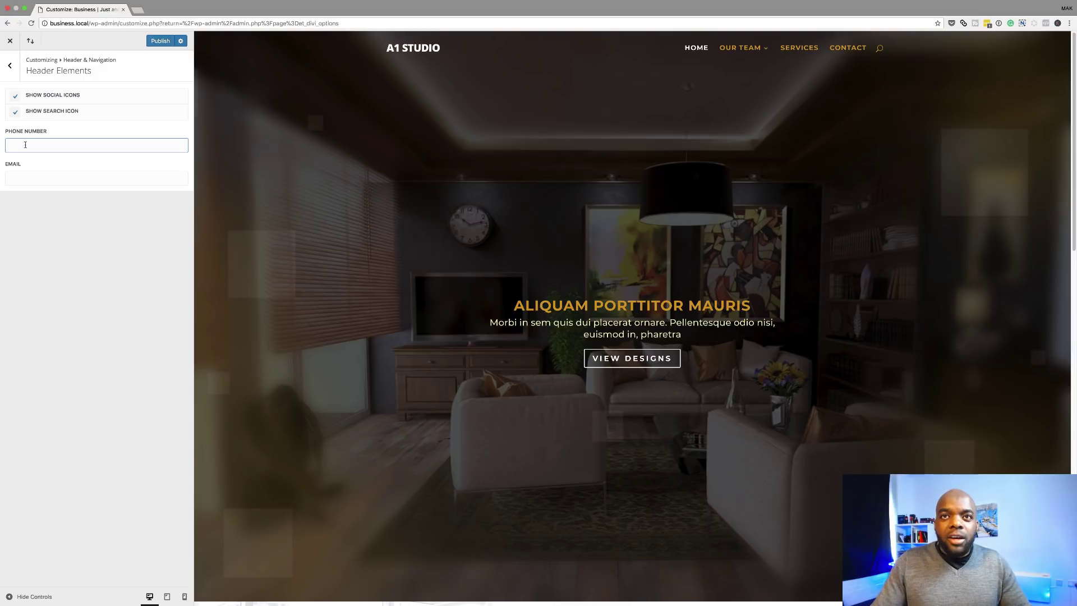
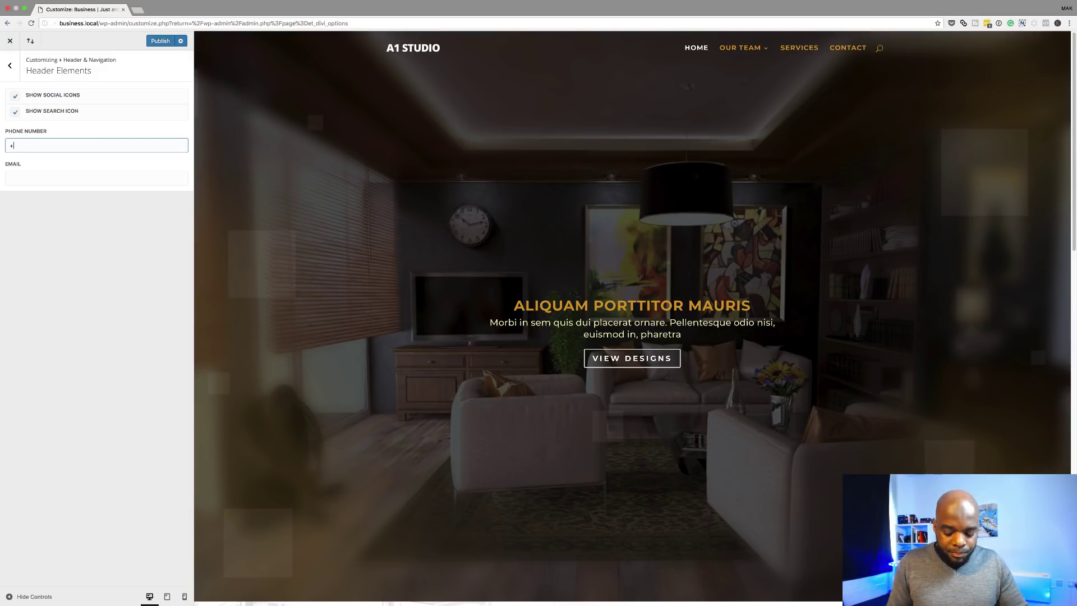
{"action": "left_click", "coordinate": [37, 146]}
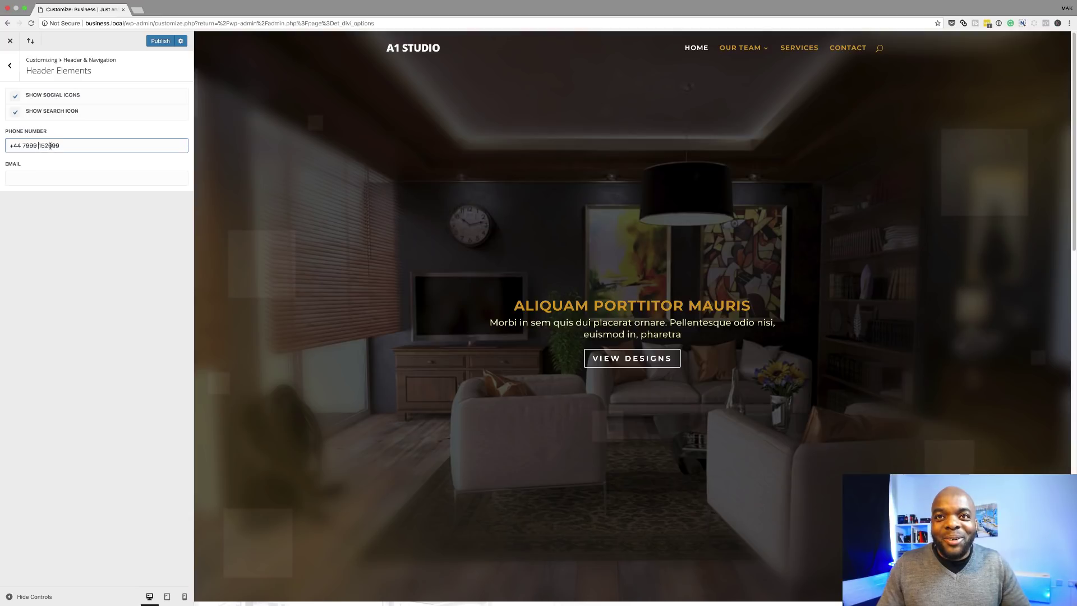
{"action": "left_click", "coordinate": [49, 145]}
{"action": "left_click", "coordinate": [29, 180]}
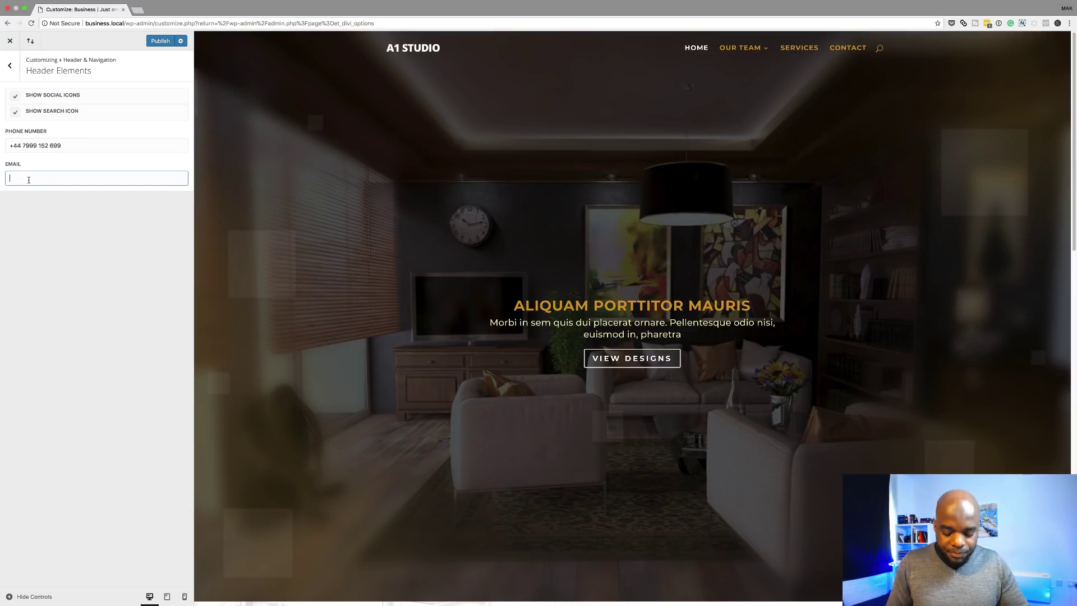
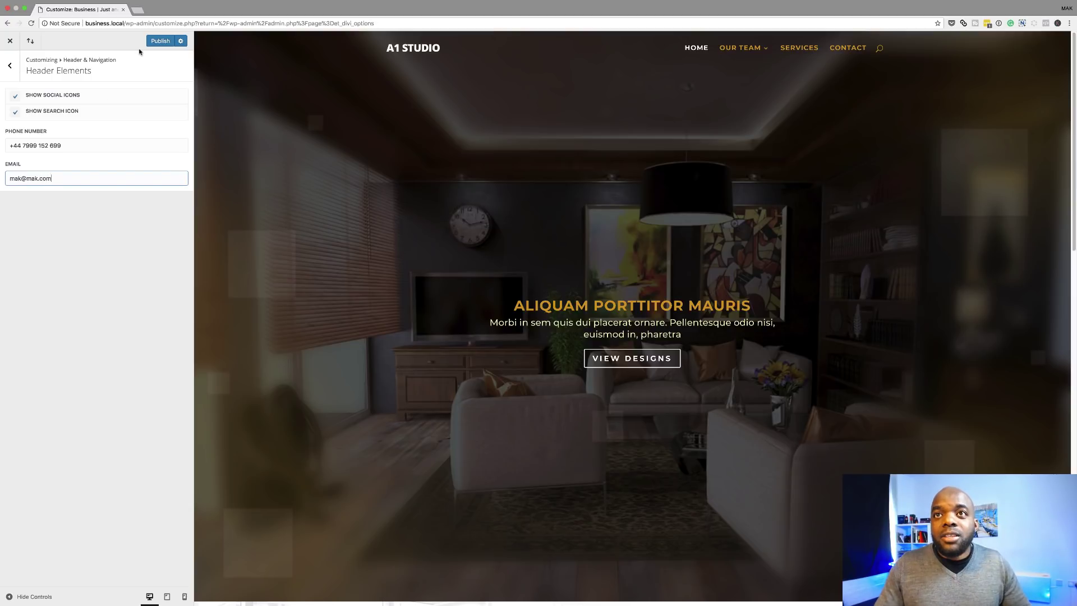
{"action": "left_click", "coordinate": [161, 42]}
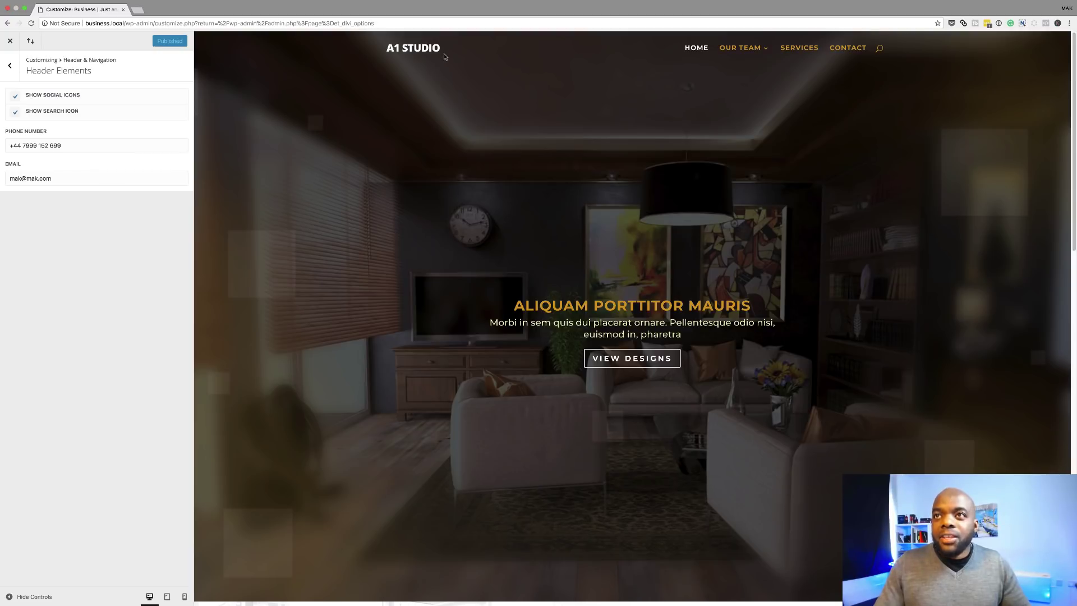
{"action": "left_click", "coordinate": [11, 66]}
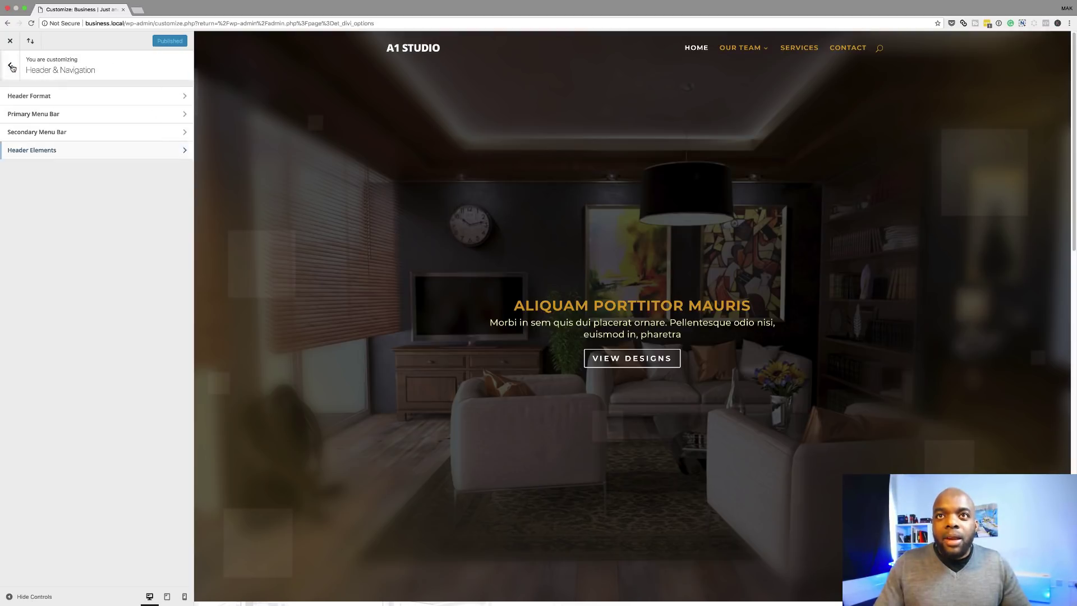
Open the live site in a new browser tab, then reload the Customizer.
{"action": "left_click", "coordinate": [31, 133]}
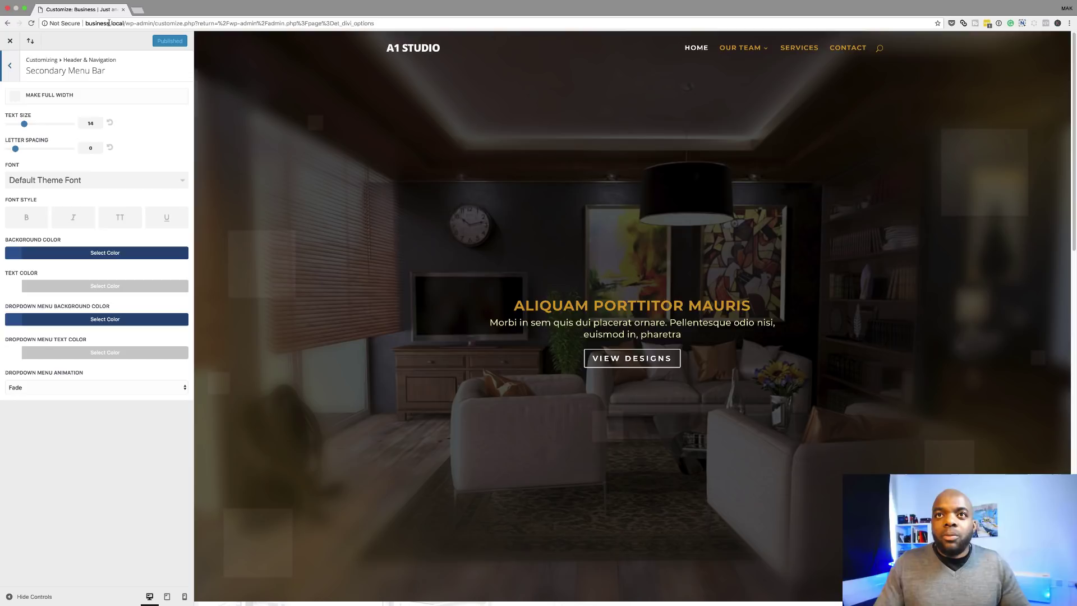
{"action": "left_click_drag", "start_coordinate": [85, 23], "coordinate": [124, 23]}
{"action": "key", "text": "super+c"}
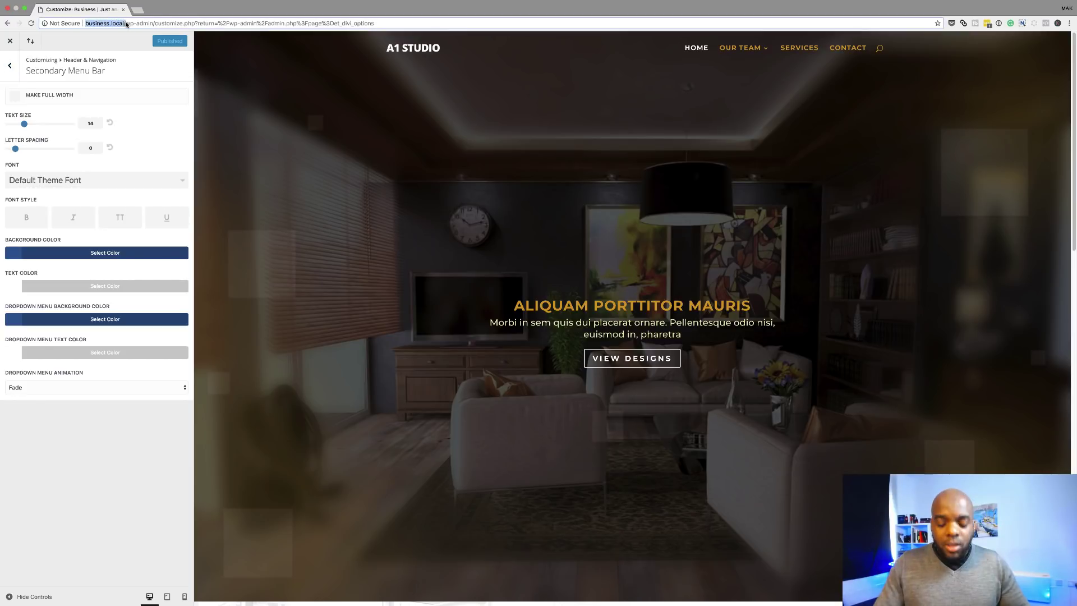
{"action": "left_click", "coordinate": [139, 10]}
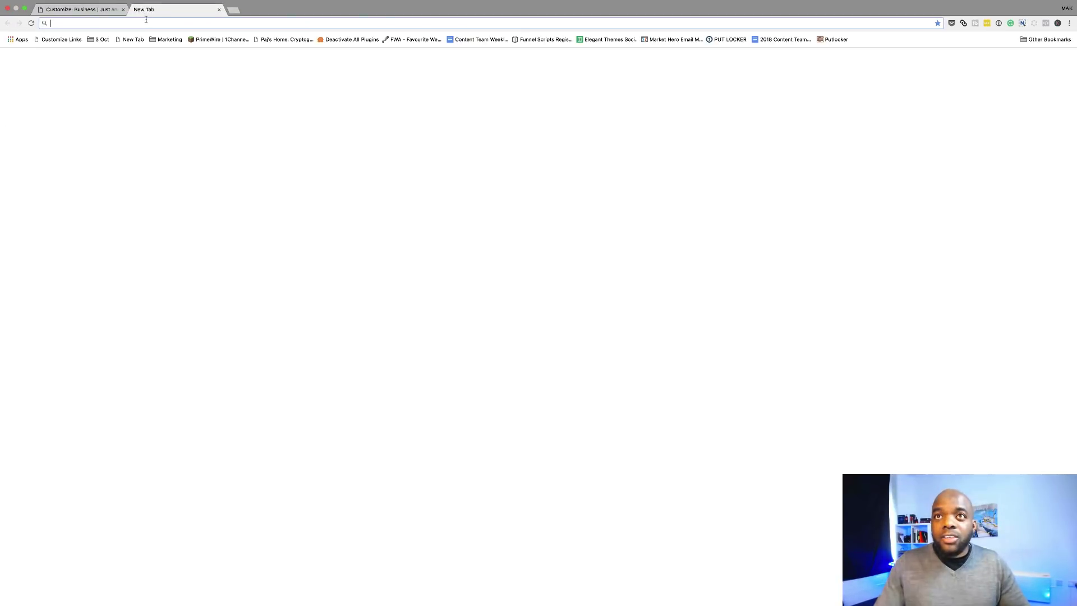
{"action": "key", "text": "super+v"}
{"action": "key", "text": "Return"}
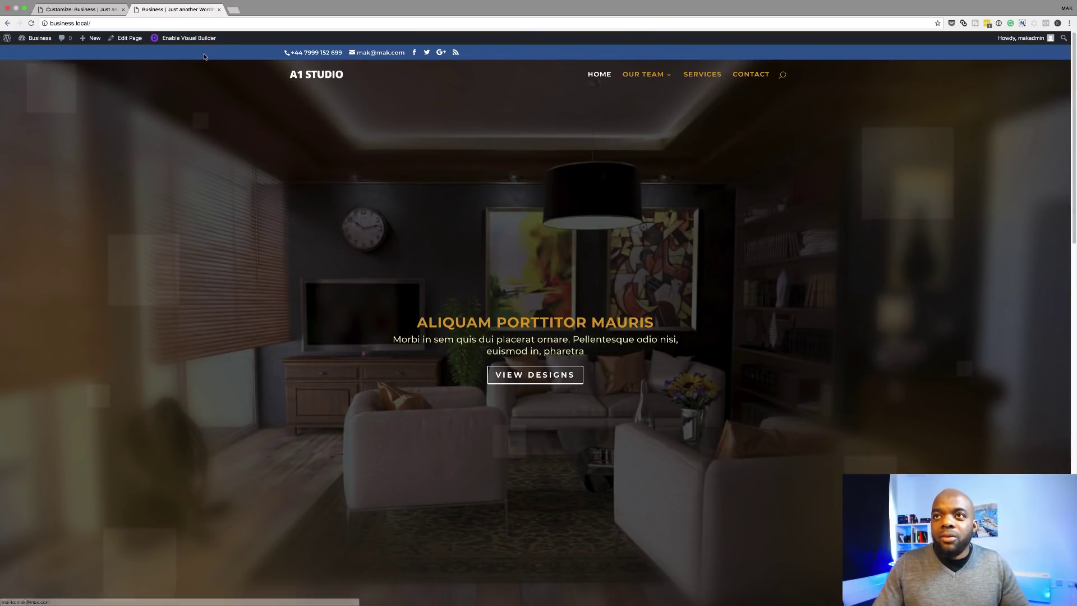
{"action": "left_click", "coordinate": [101, 12]}
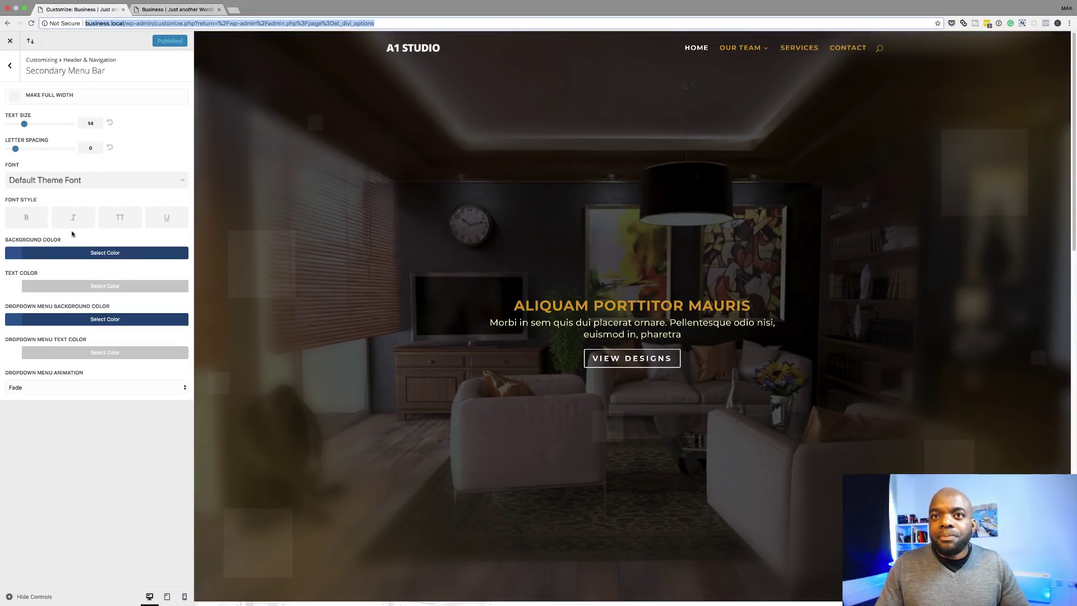
{"action": "left_click", "coordinate": [31, 23]}
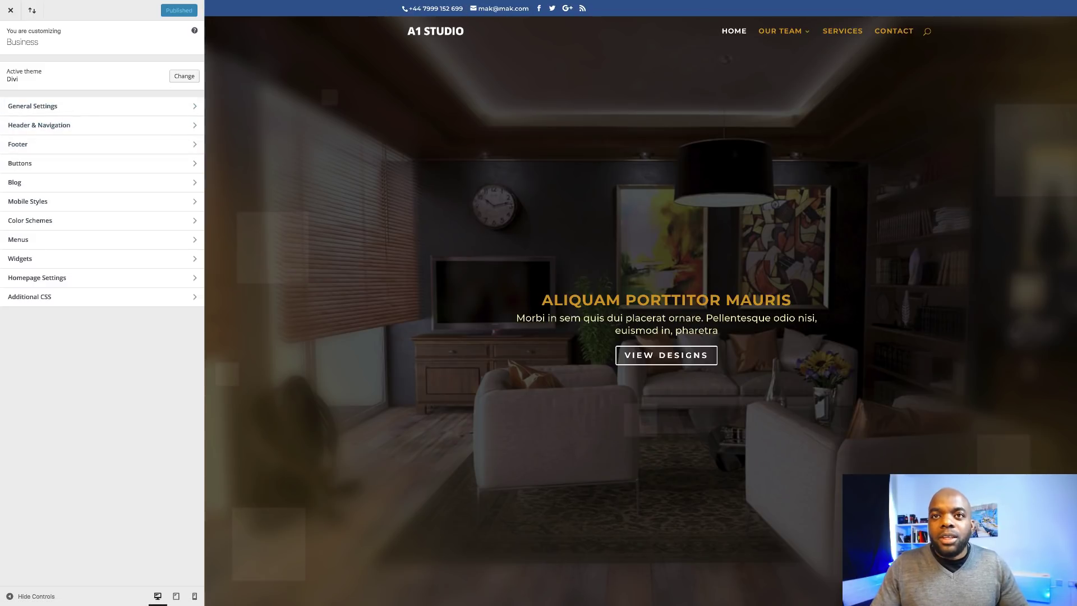
Set the Secondary Menu Bar text to size 16, bold, with letter spacing 1.
{"action": "left_click", "coordinate": [48, 124]}
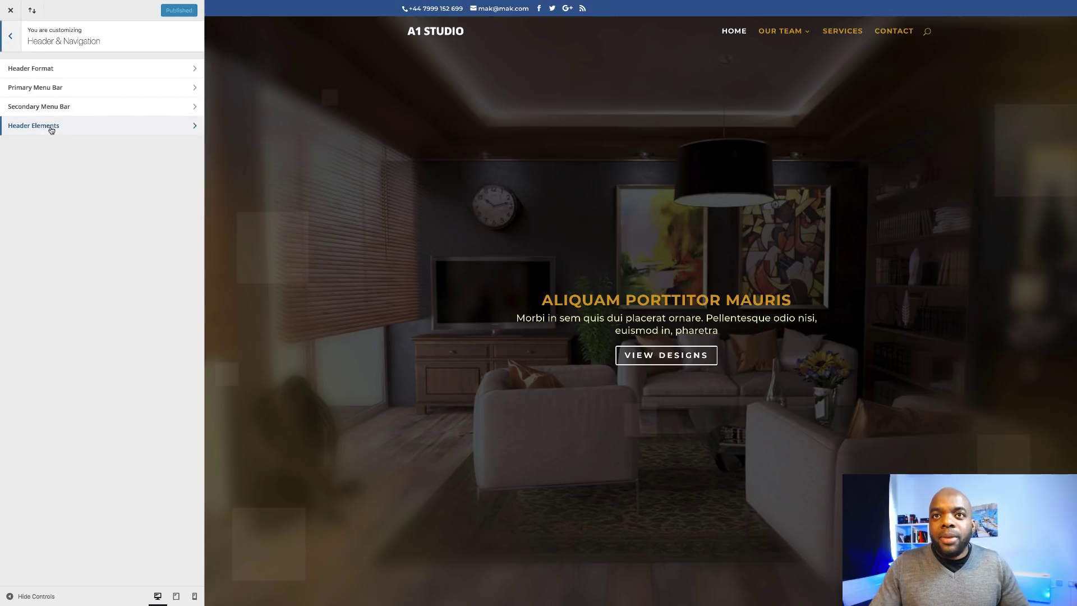
{"action": "left_click", "coordinate": [34, 107]}
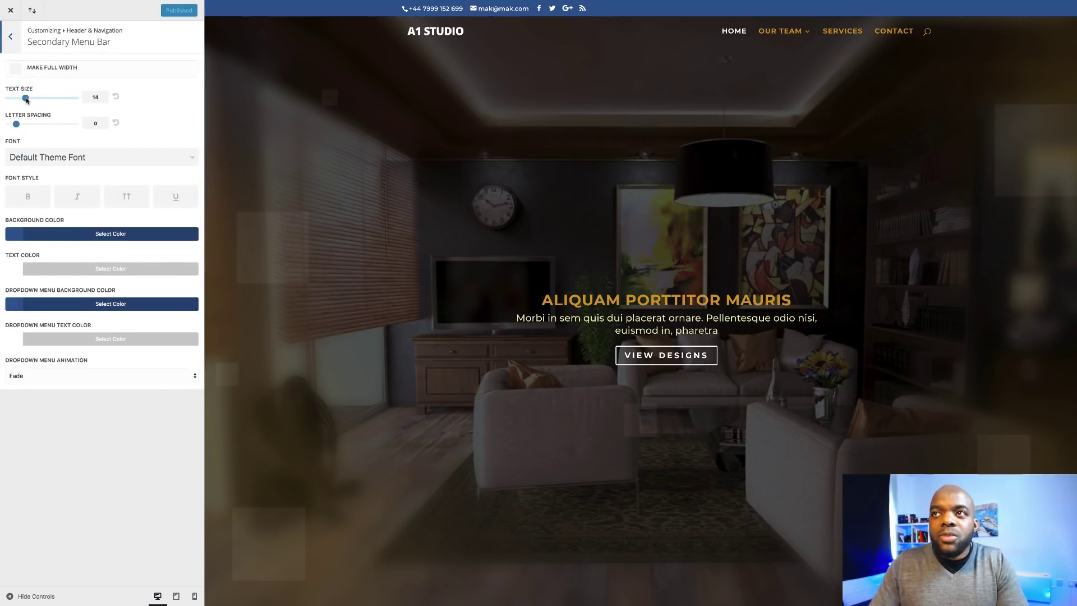
{"action": "left_click_drag", "start_coordinate": [27, 99], "coordinate": [32, 102]}
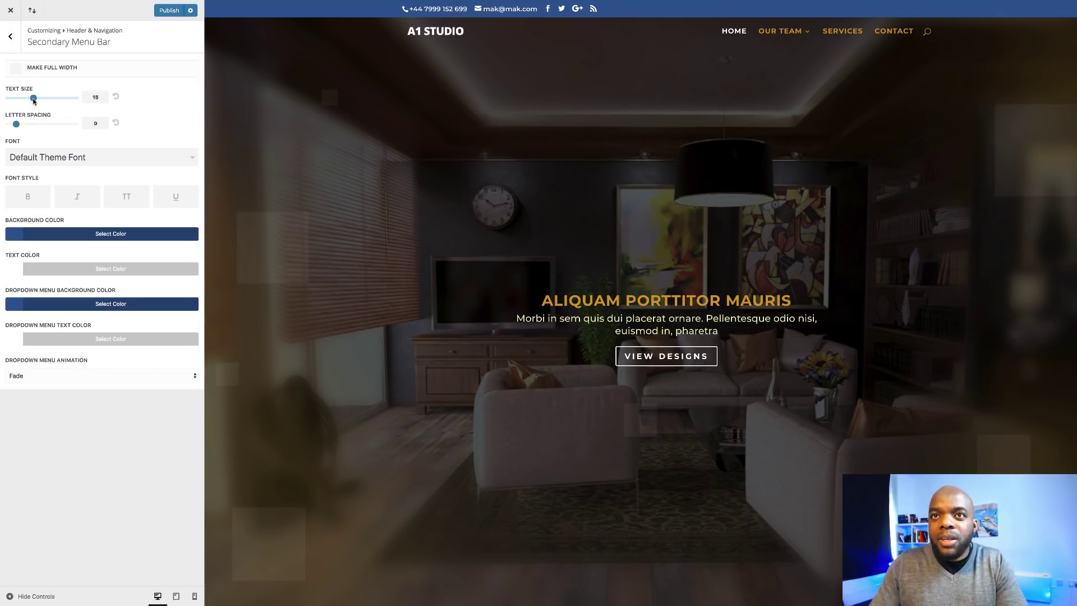
{"action": "left_click_drag", "start_coordinate": [35, 101], "coordinate": [42, 101]}
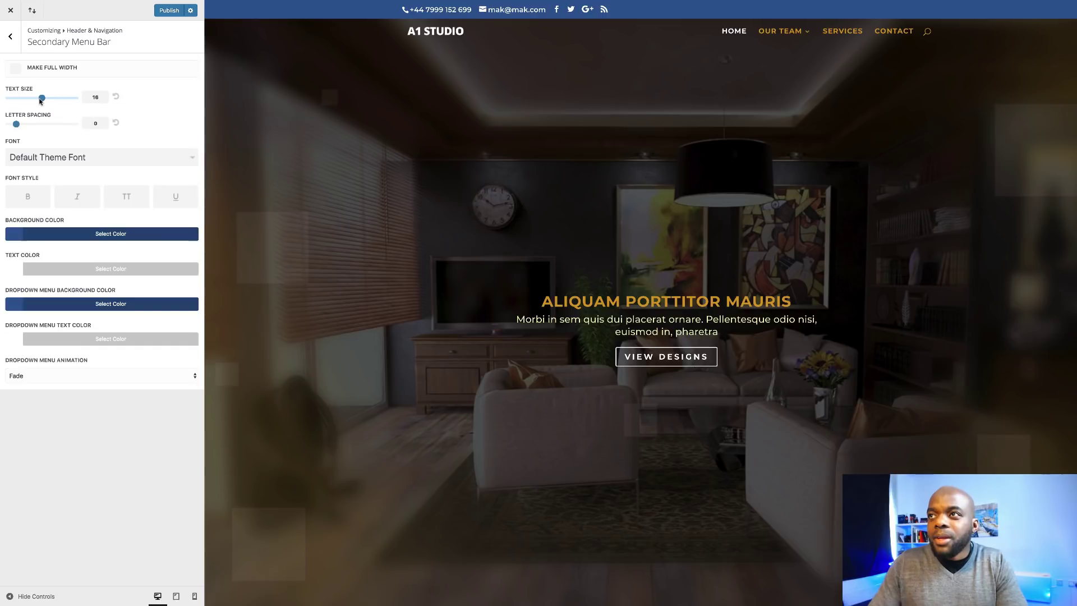
{"action": "left_click", "coordinate": [30, 199]}
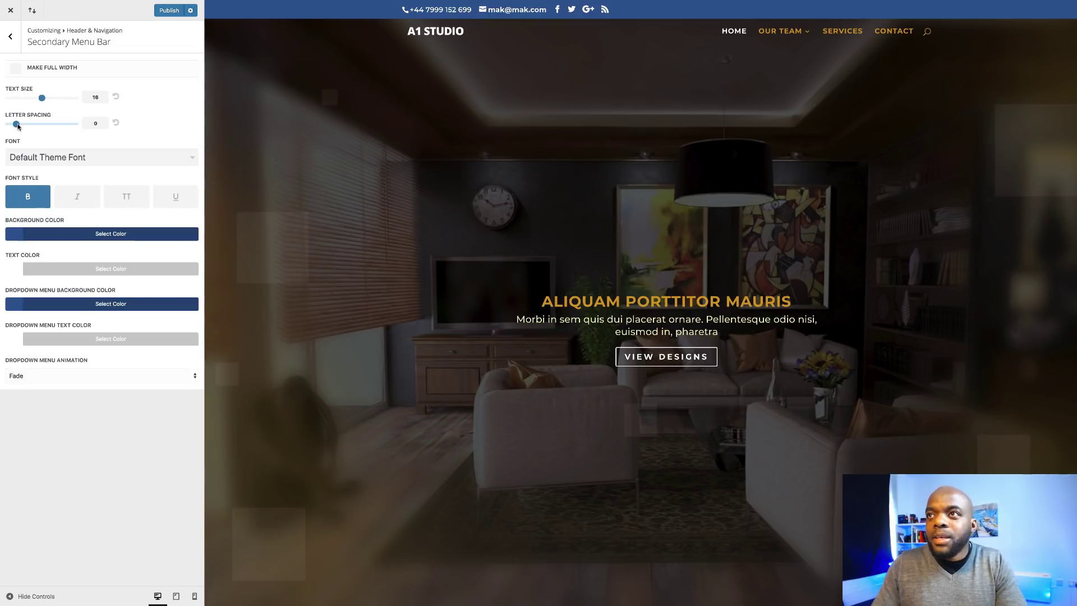
{"action": "left_click_drag", "start_coordinate": [17, 125], "coordinate": [23, 124]}
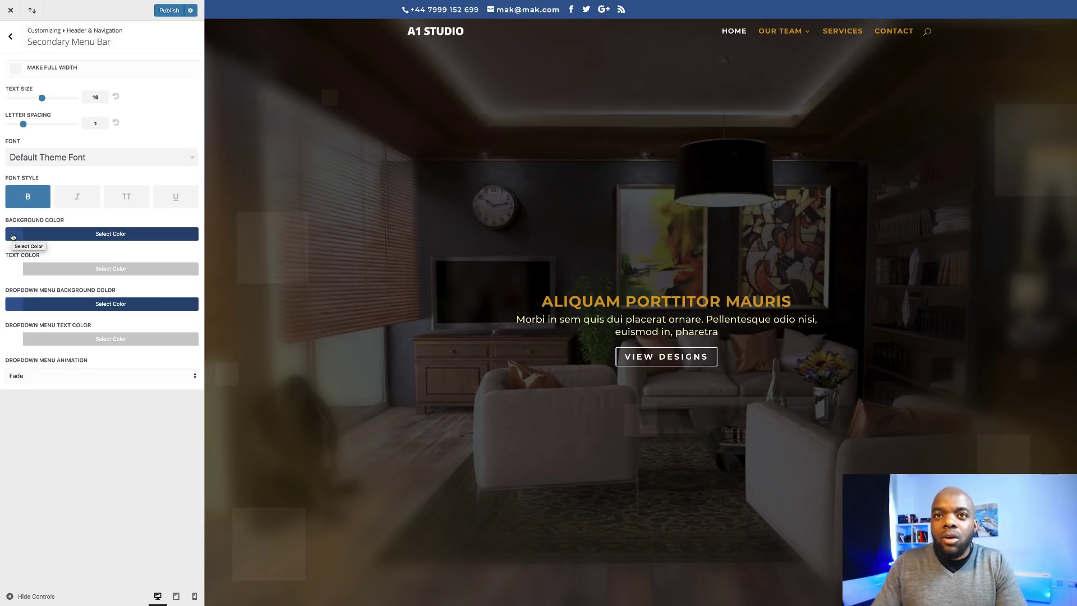
Give the top bar a translucent black background and rgba(255,255,255,0.55) white text, then publish.
{"action": "left_click", "coordinate": [16, 236]}
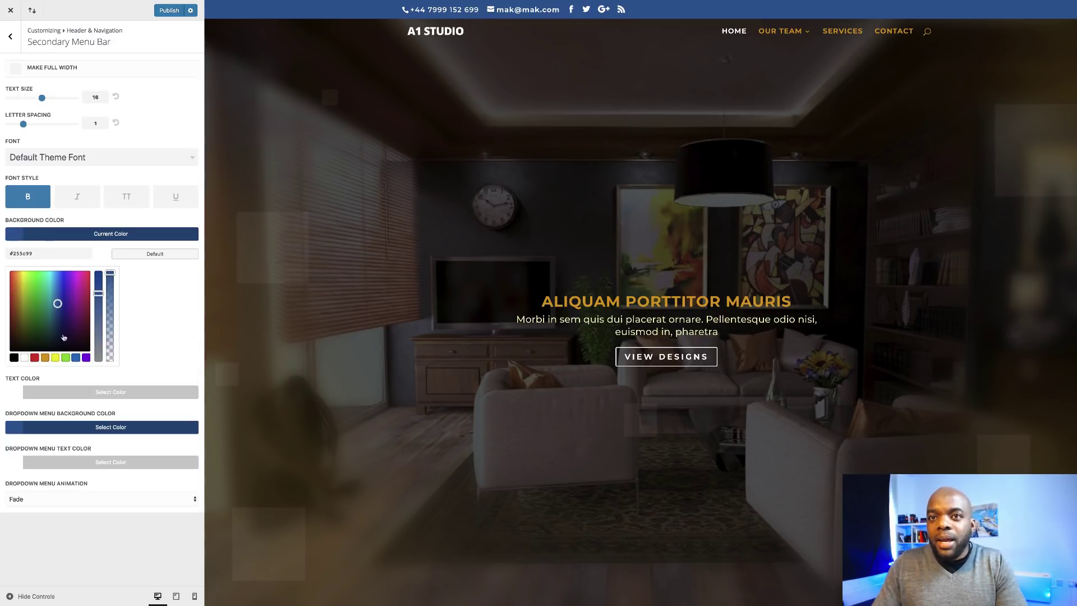
{"action": "left_click", "coordinate": [14, 357]}
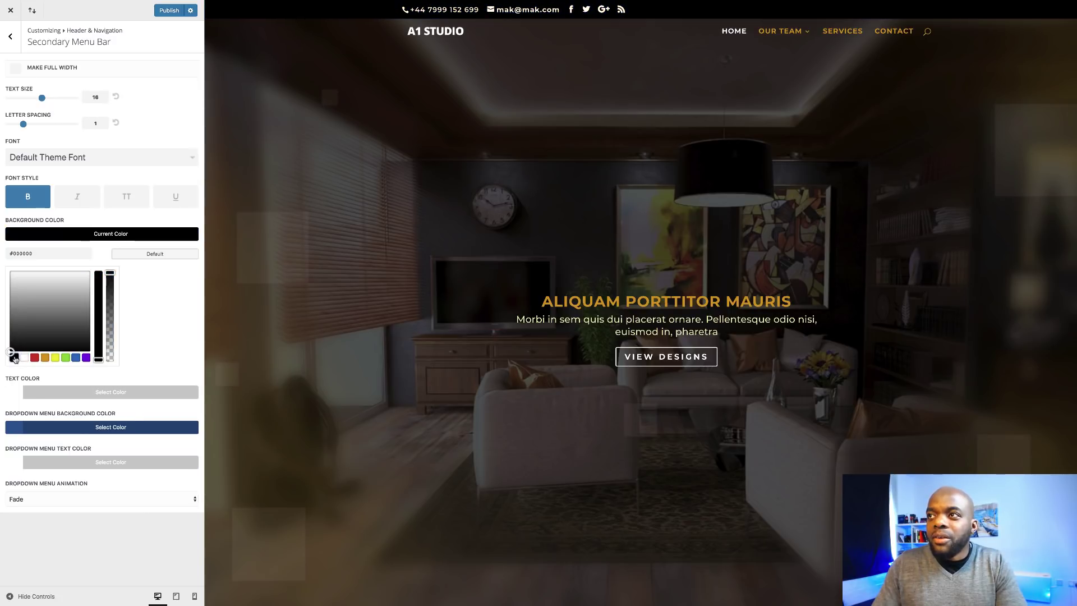
{"action": "left_click_drag", "start_coordinate": [110, 274], "coordinate": [112, 336]}
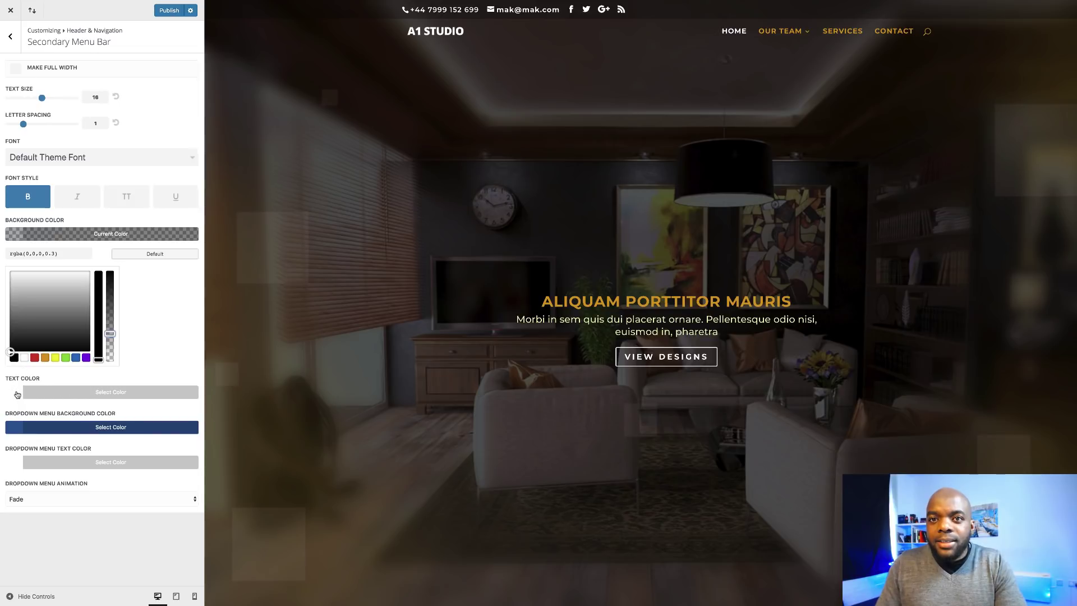
{"action": "left_click", "coordinate": [16, 395]}
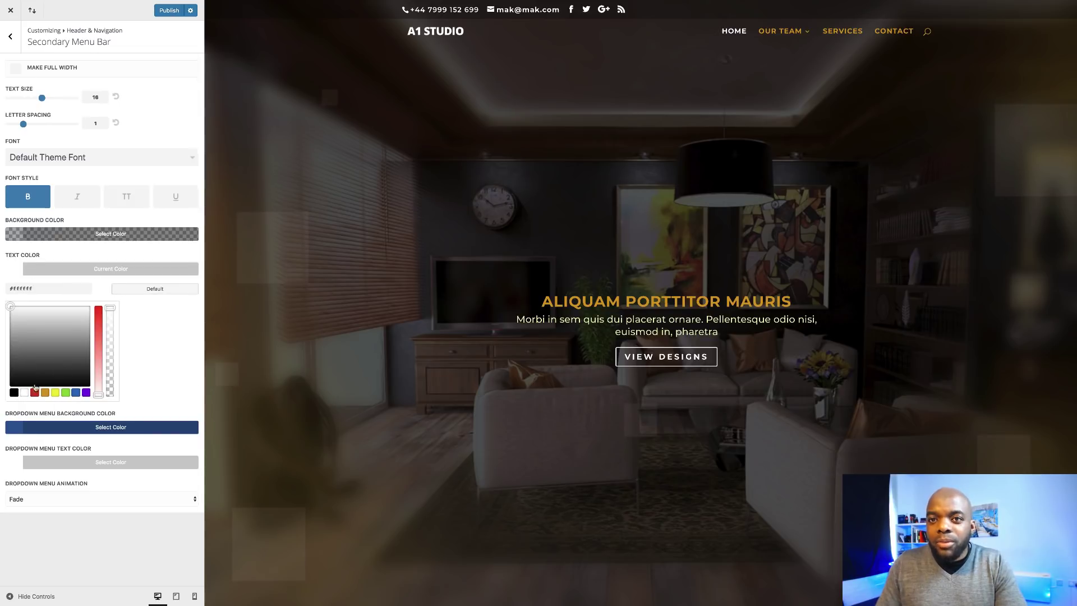
{"action": "left_click_drag", "start_coordinate": [110, 308], "coordinate": [117, 350]}
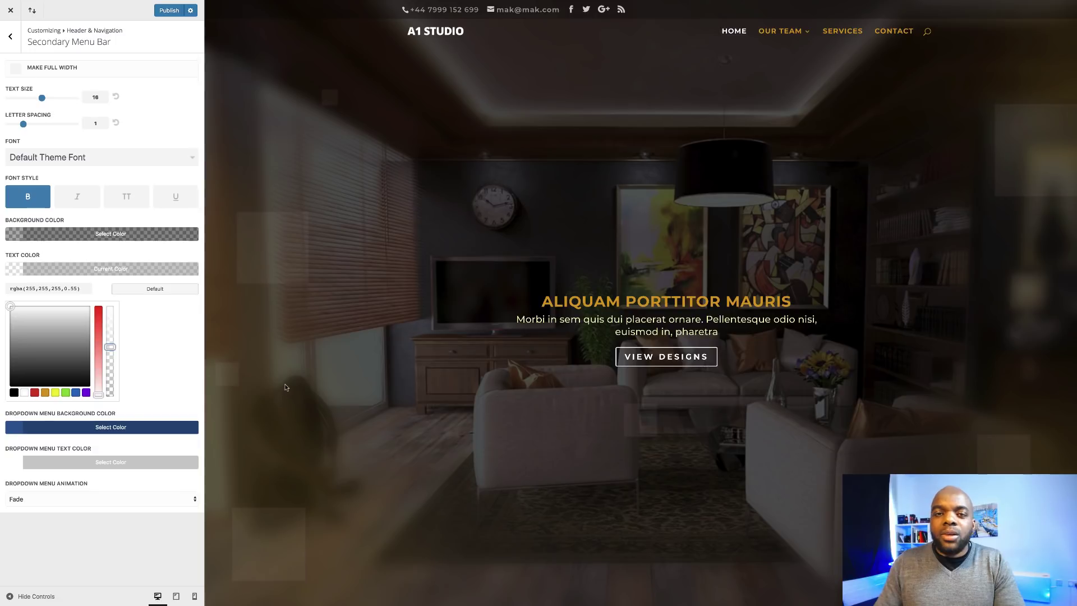
{"action": "left_click", "coordinate": [168, 12]}
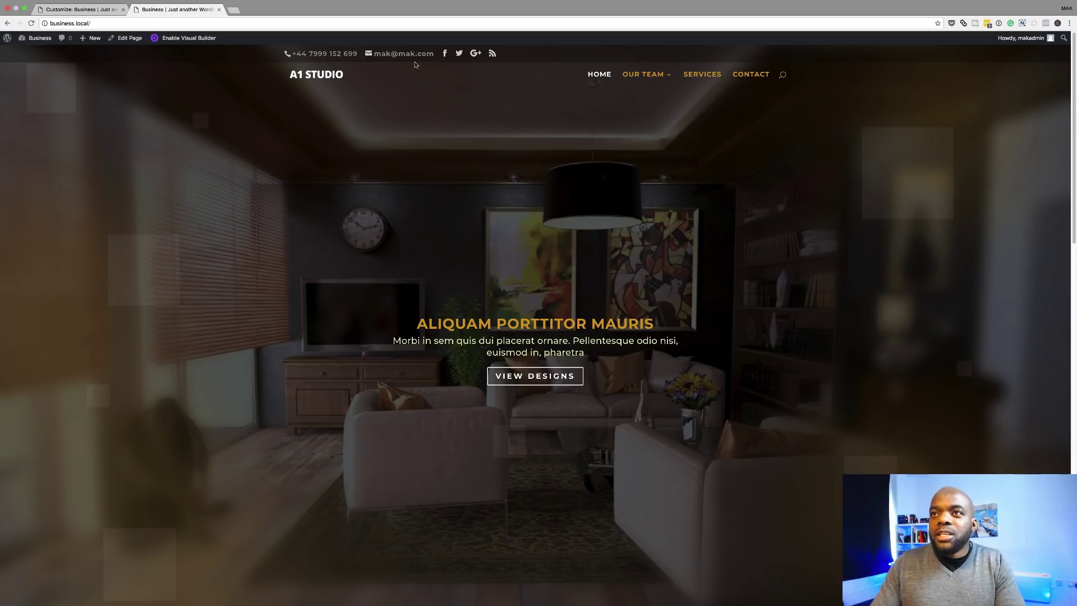
Inspect the email link and select the div#et-info container in DevTools.
{"action": "right_click", "coordinate": [414, 54]}
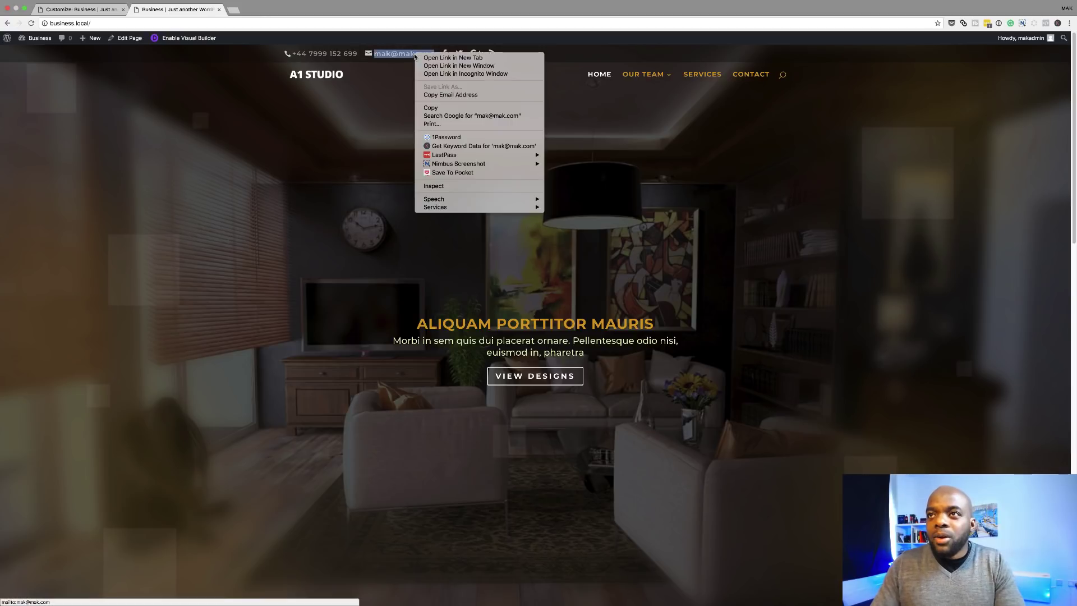
{"action": "left_click", "coordinate": [447, 186]}
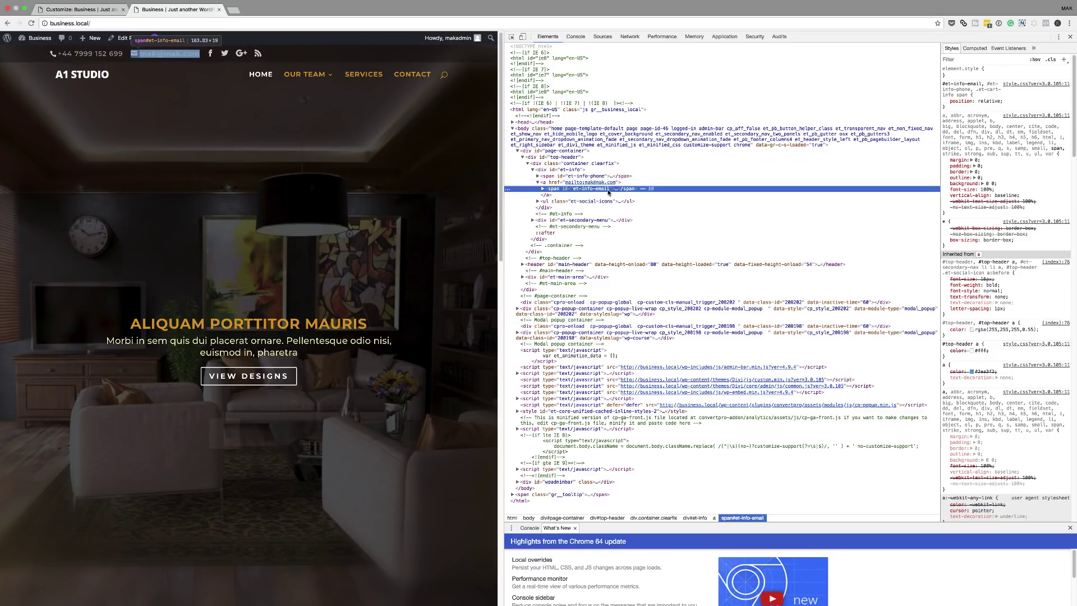
{"action": "left_click", "coordinate": [569, 170]}
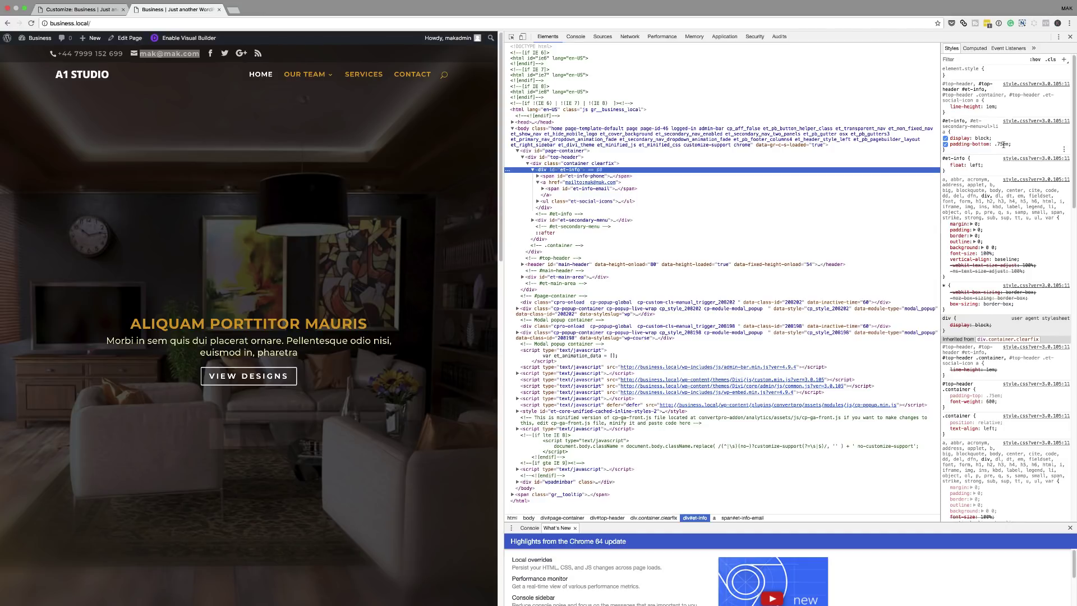
Add float: right to the #et-info rule, copy the rule, and widen the page preview.
{"action": "left_click", "coordinate": [1007, 144]}
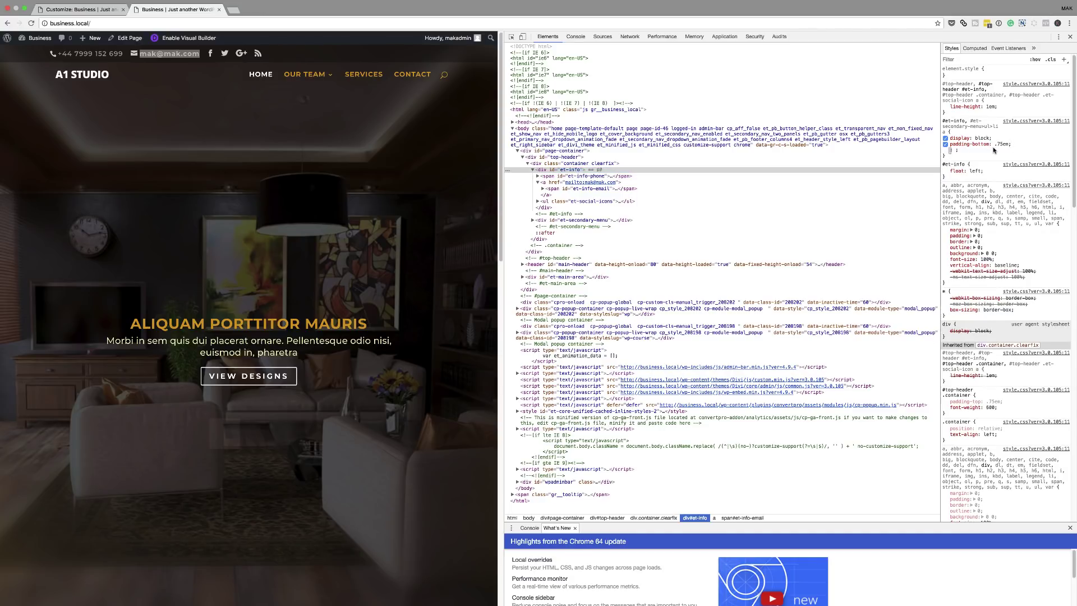
{"action": "type", "text": "float: right;"}
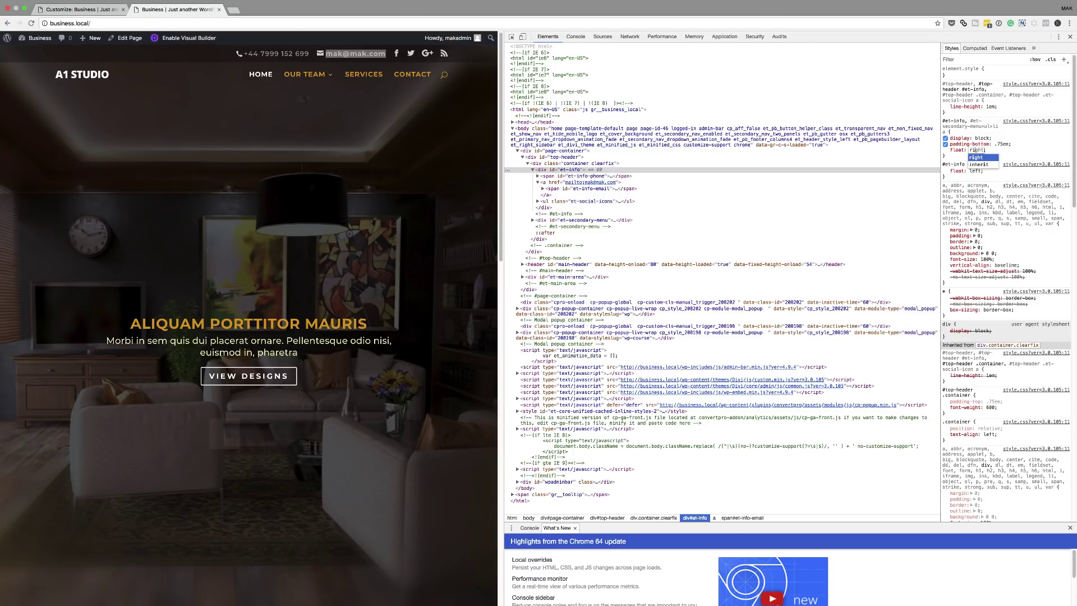
{"action": "key", "text": "Return"}
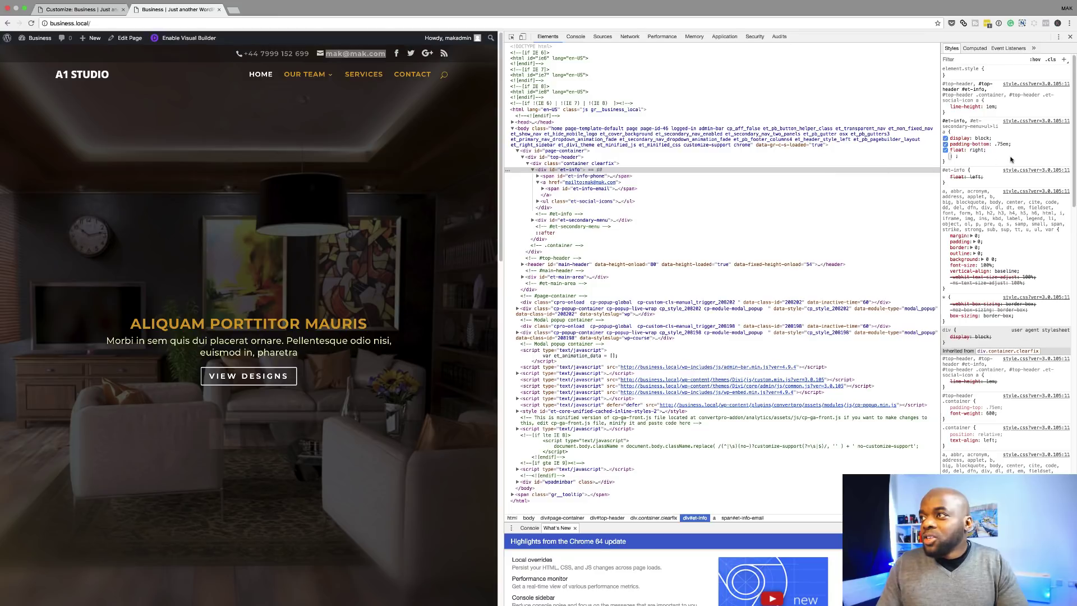
{"action": "left_click", "coordinate": [948, 158]}
{"action": "left_click_drag", "start_coordinate": [948, 159], "coordinate": [942, 118]}
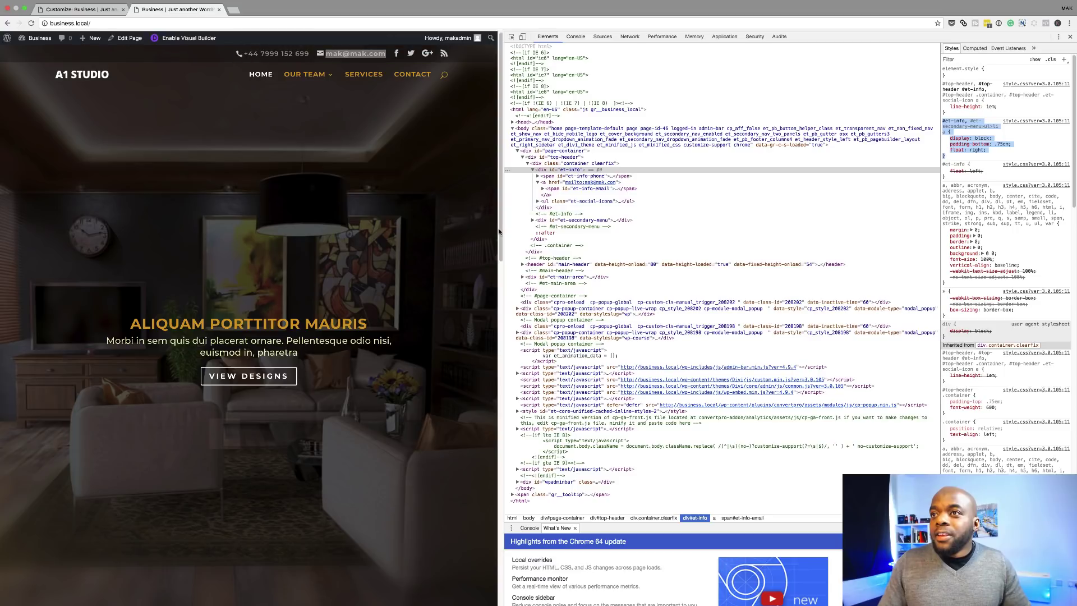
{"action": "left_click_drag", "start_coordinate": [499, 232], "coordinate": [599, 214]}
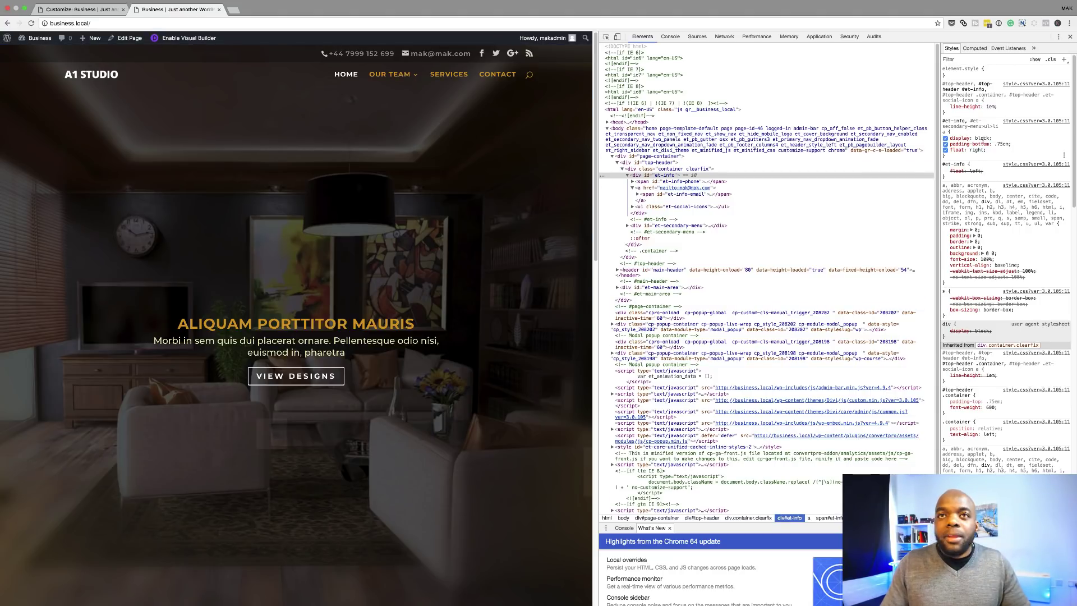
Paste the #et-info, #et-secondary-menu>ul>li a float: right rule into Additional CSS and publish.
{"action": "left_click", "coordinate": [80, 10]}
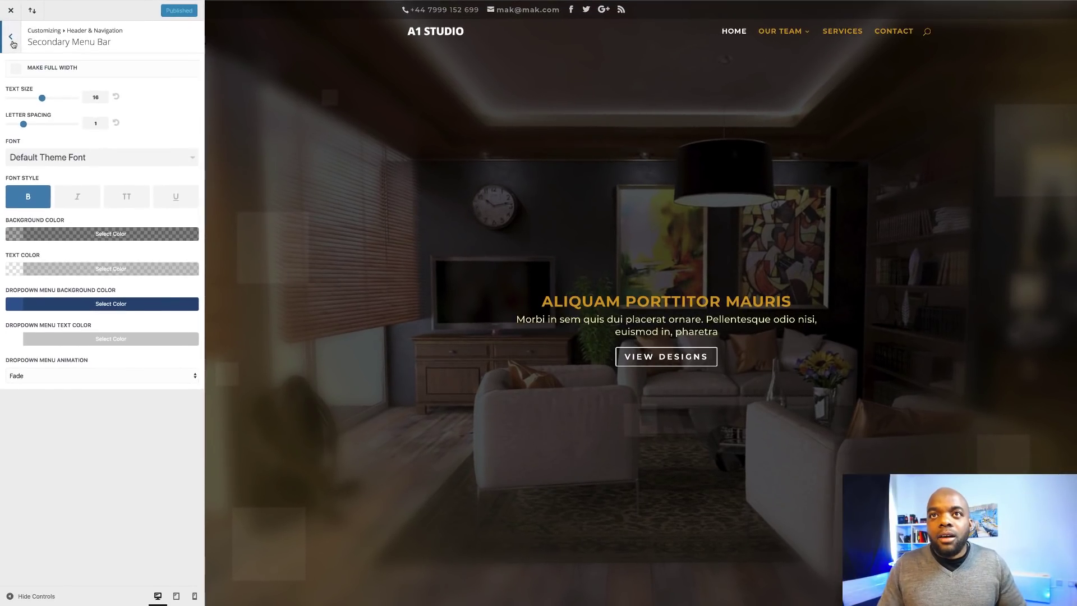
{"action": "left_click", "coordinate": [10, 38]}
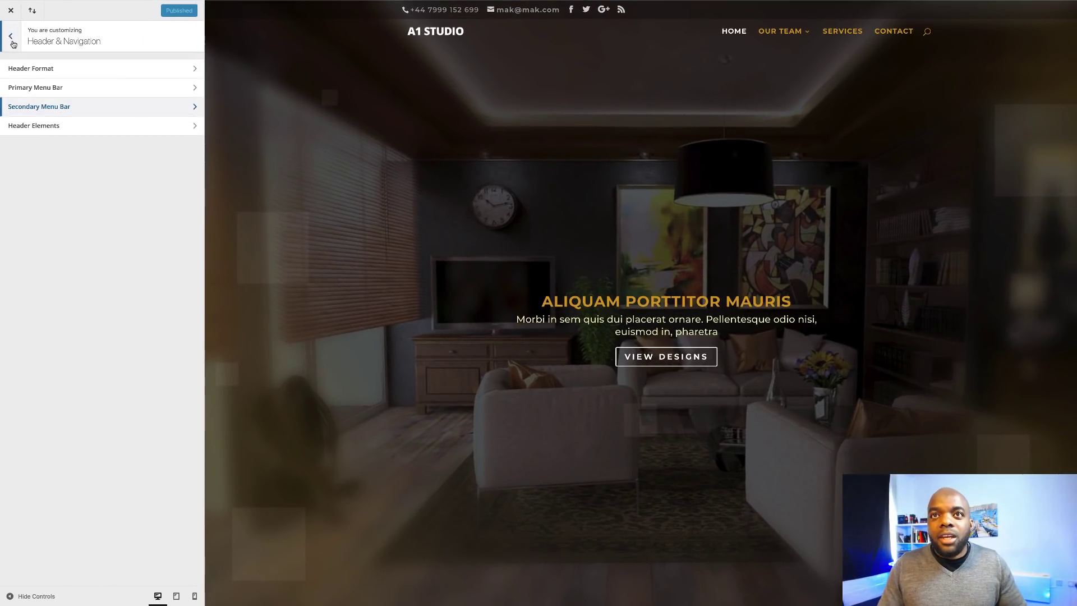
{"action": "left_click", "coordinate": [12, 40]}
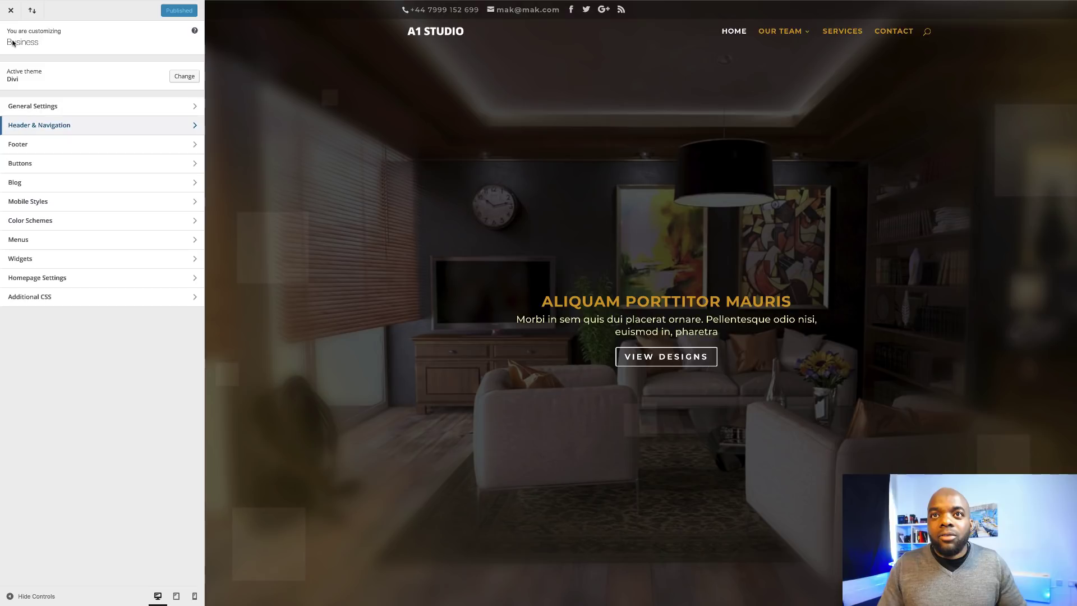
{"action": "left_click", "coordinate": [37, 299]}
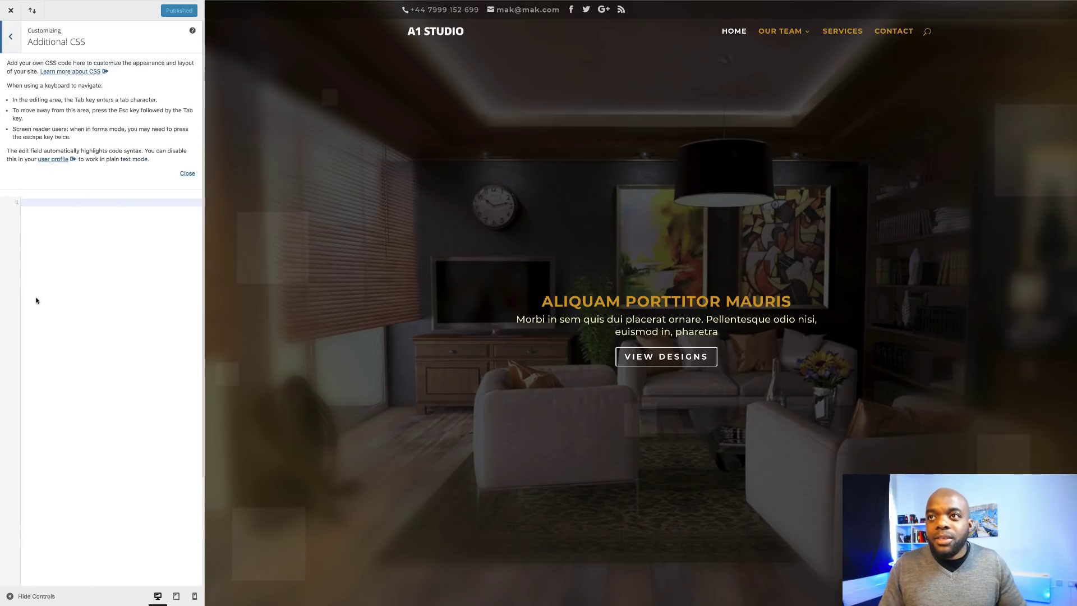
{"action": "left_click", "coordinate": [29, 203]}
{"action": "type", "text": "#et-info, #et-secondary-menu>ul>li a {     display: block;     padding-bottom: .75em;     float: right; }"}
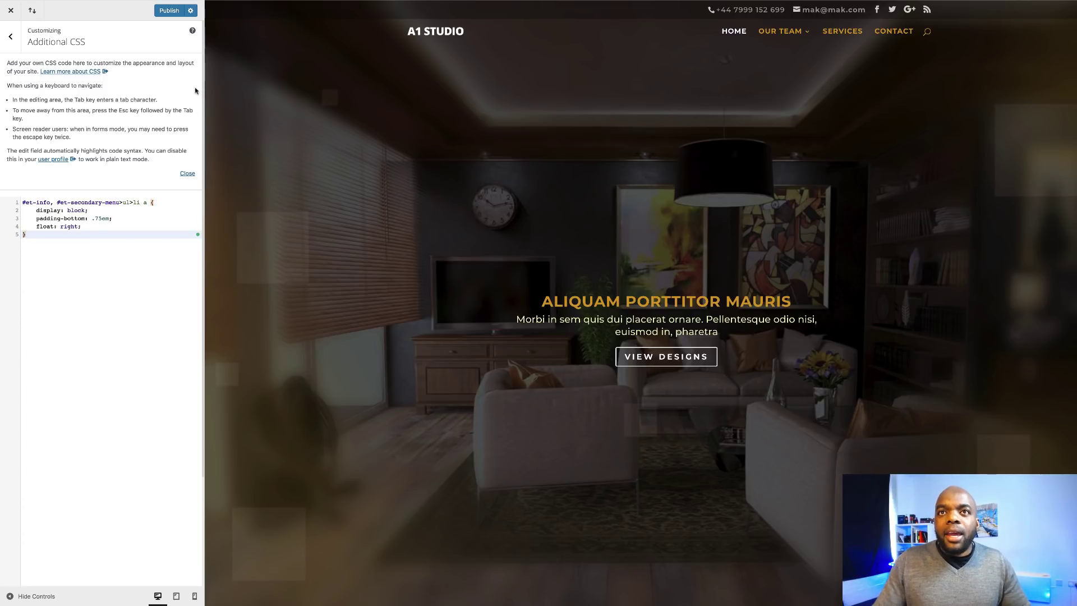
{"action": "left_click", "coordinate": [168, 11]}
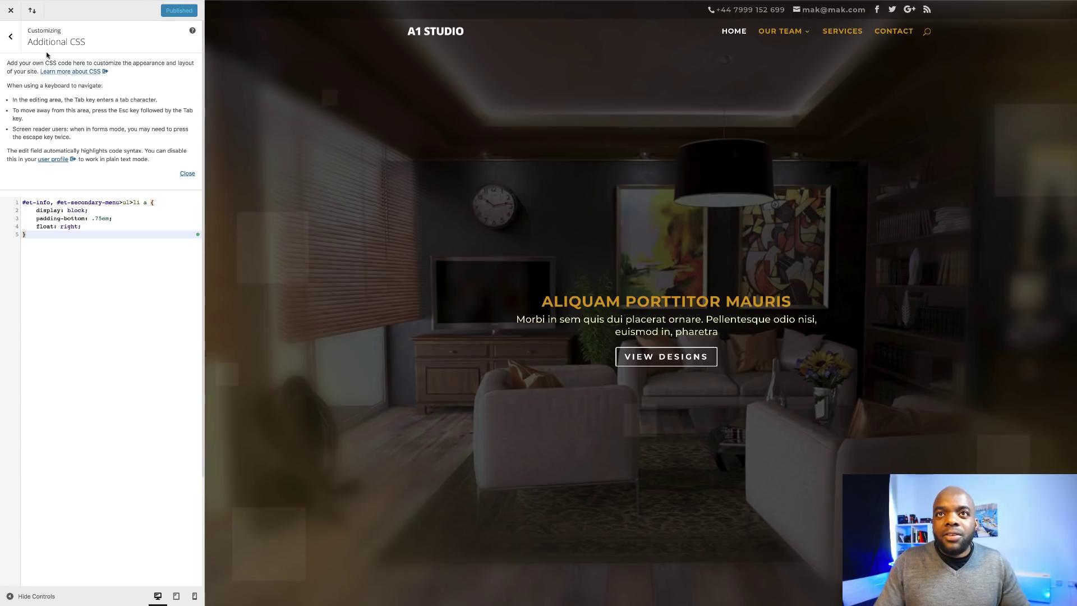
{"action": "left_click", "coordinate": [11, 43]}
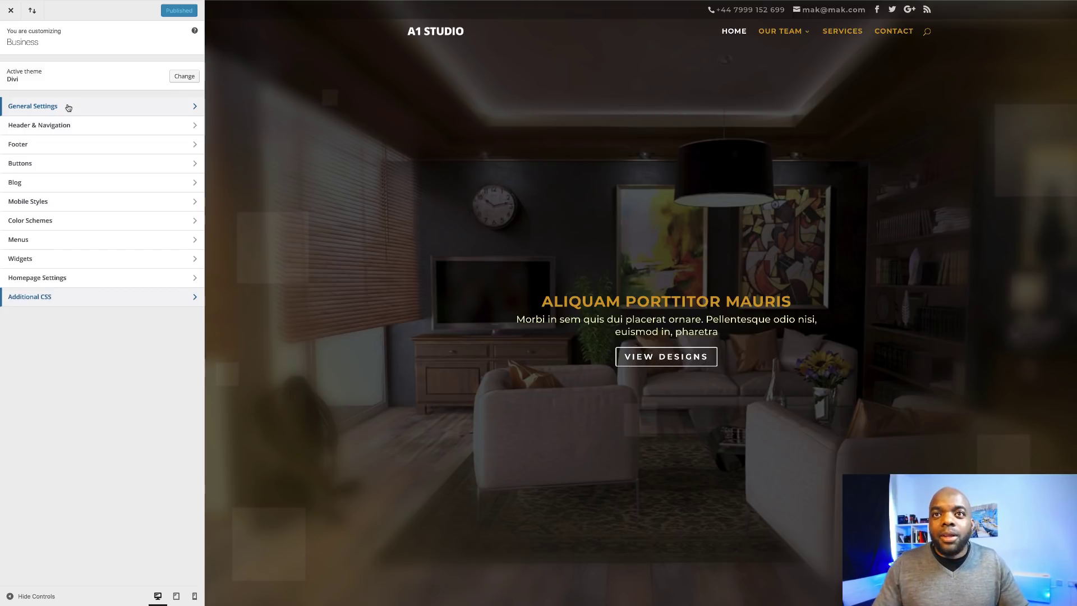
Set the Secondary Menu Bar text size to 14 under Header & Navigation.
{"action": "left_click", "coordinate": [56, 127]}
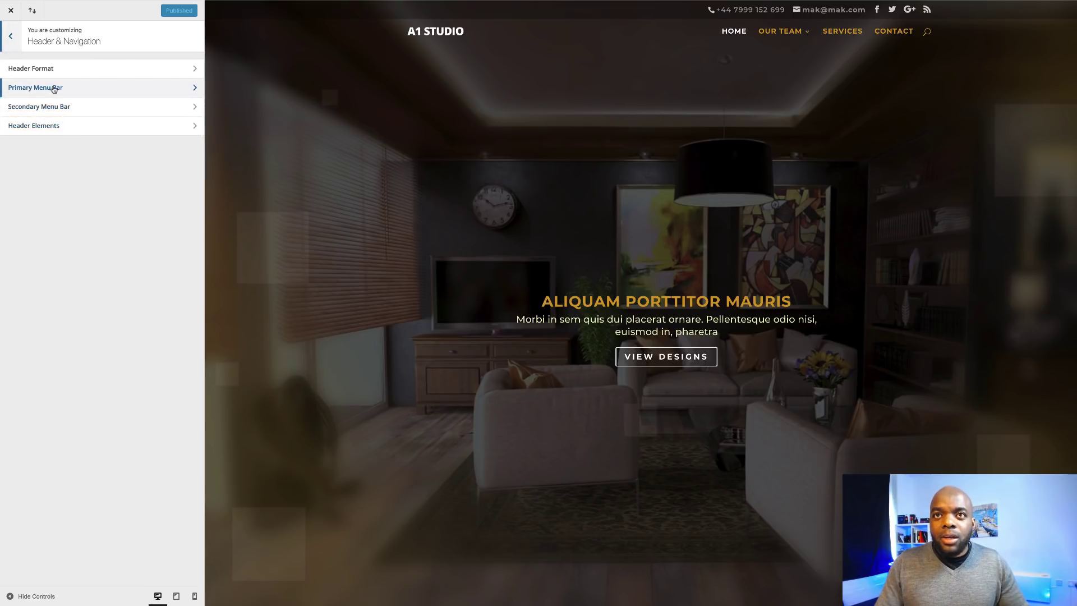
{"action": "left_click", "coordinate": [49, 107]}
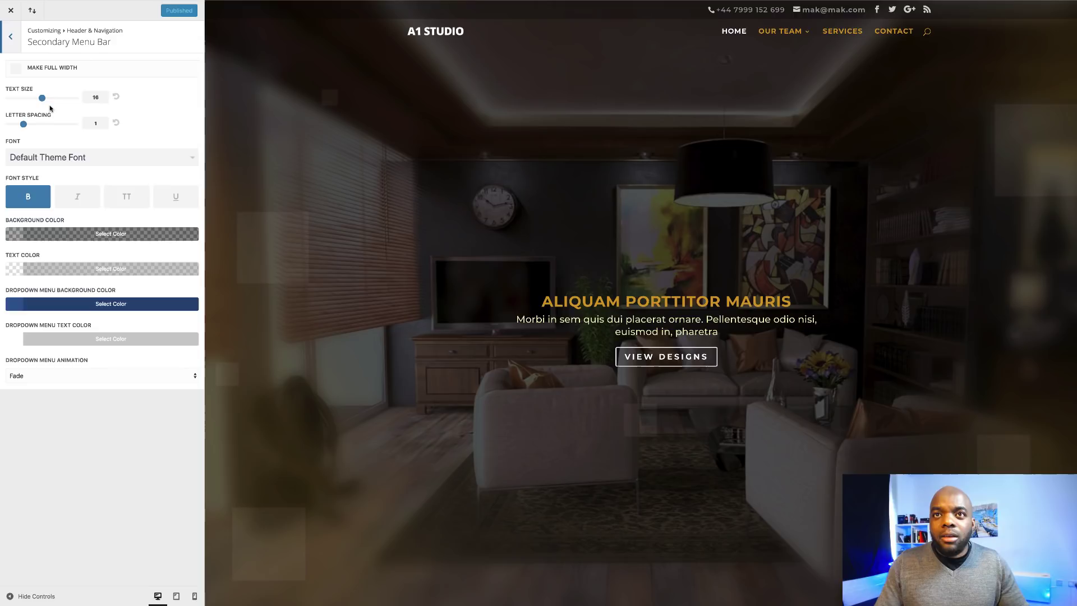
{"action": "left_click_drag", "start_coordinate": [42, 98], "coordinate": [30, 106]}
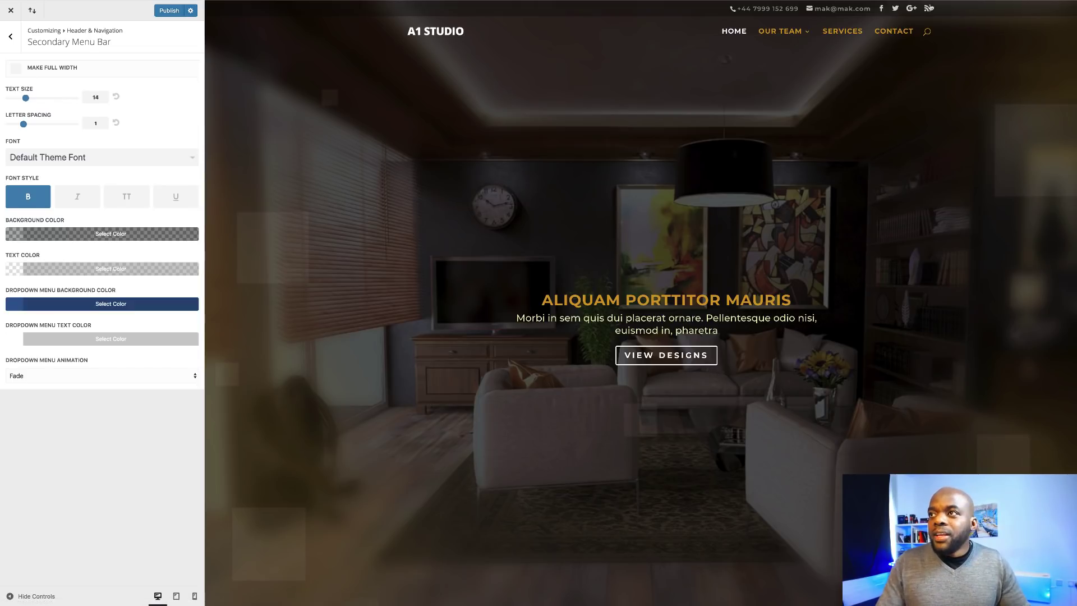
Set the Primary Menu Bar Menu Height to 81 and publish the Customizer changes.
{"action": "left_click", "coordinate": [10, 37]}
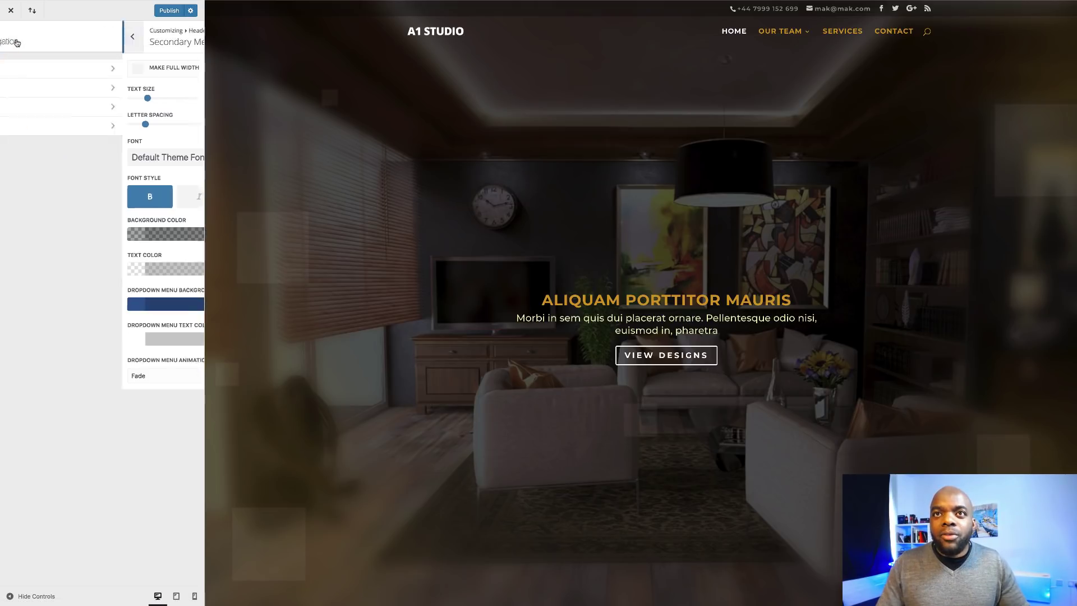
{"action": "left_click", "coordinate": [39, 89]}
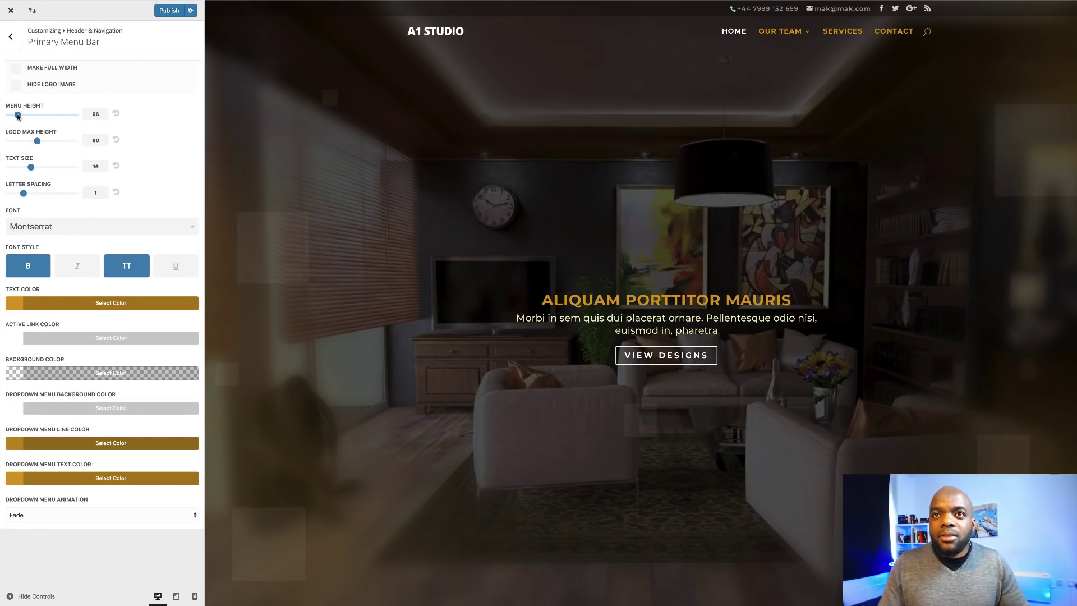
{"action": "left_click_drag", "start_coordinate": [18, 116], "coordinate": [21, 116]}
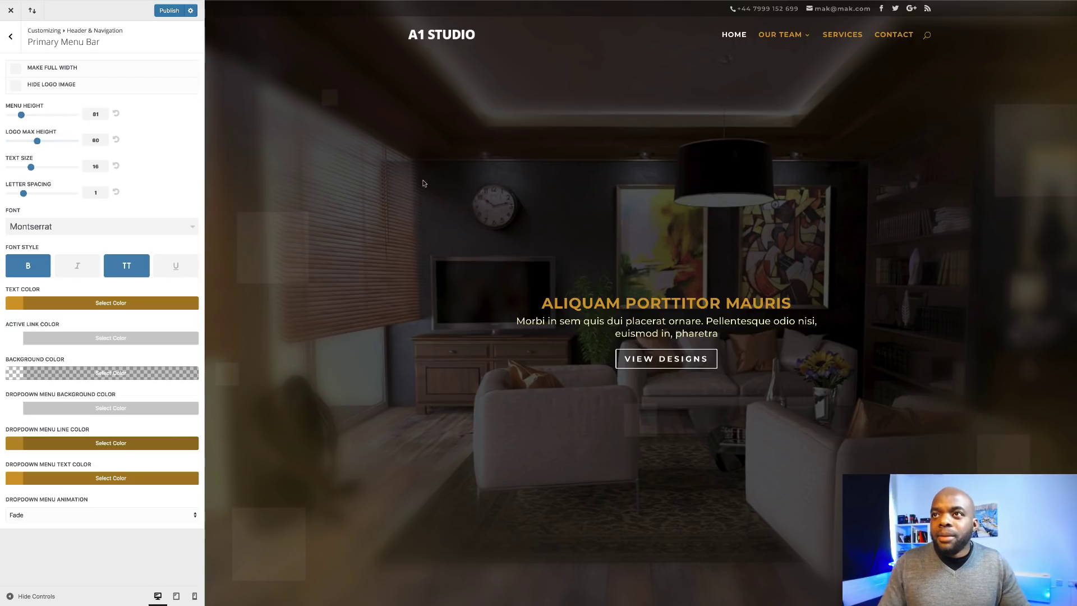
{"action": "scroll", "coordinate": [422, 195], "scroll_direction": "down", "scroll_amount": 2}
{"action": "scroll", "coordinate": [423, 195], "scroll_direction": "down", "scroll_amount": 4}
{"action": "scroll", "coordinate": [423, 195], "scroll_direction": "up", "scroll_amount": 5}
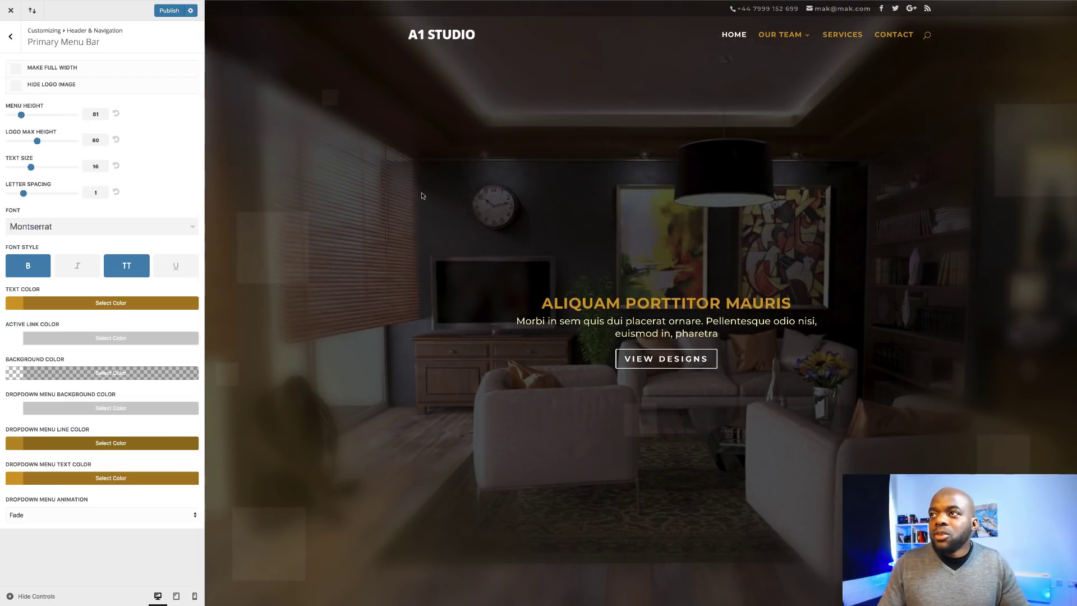
{"action": "left_click", "coordinate": [169, 12]}
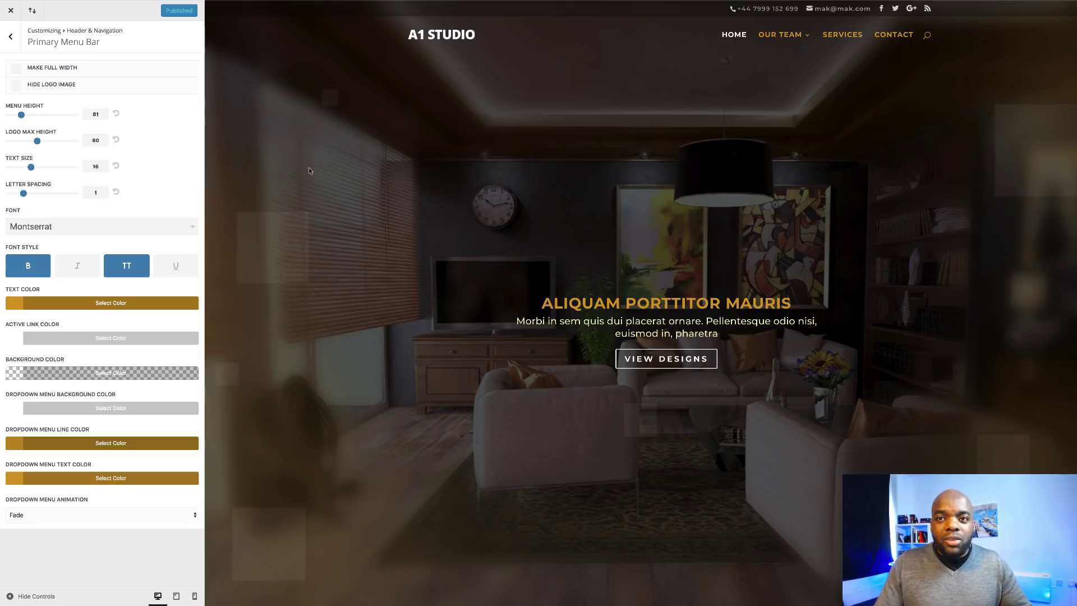
Leave the Customizer and scroll Divi Theme Options down to the social icon settings.
{"action": "left_click", "coordinate": [11, 12]}
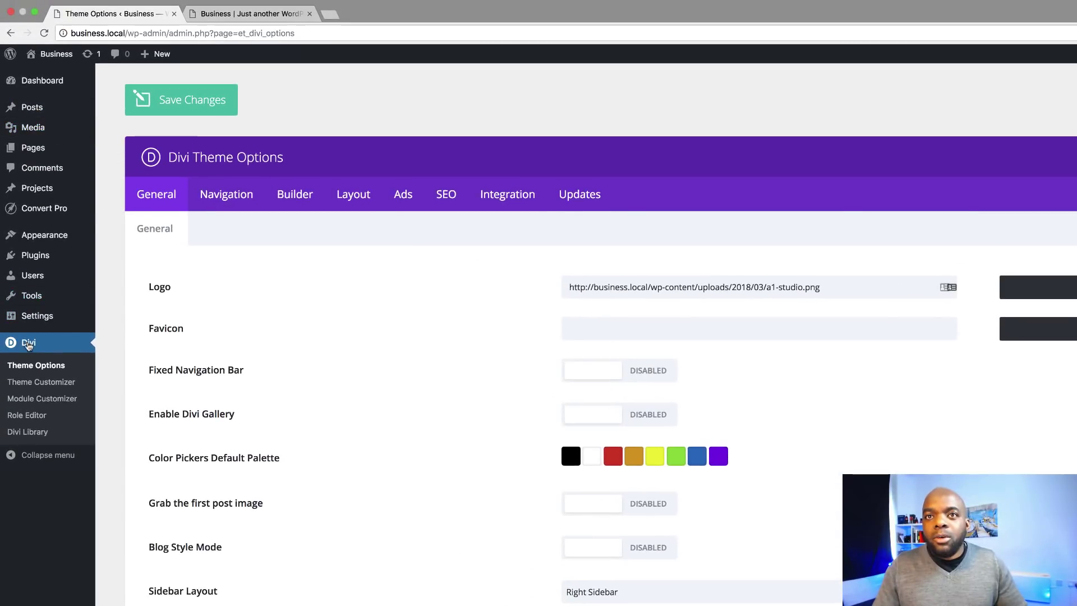
{"action": "left_click", "coordinate": [50, 366]}
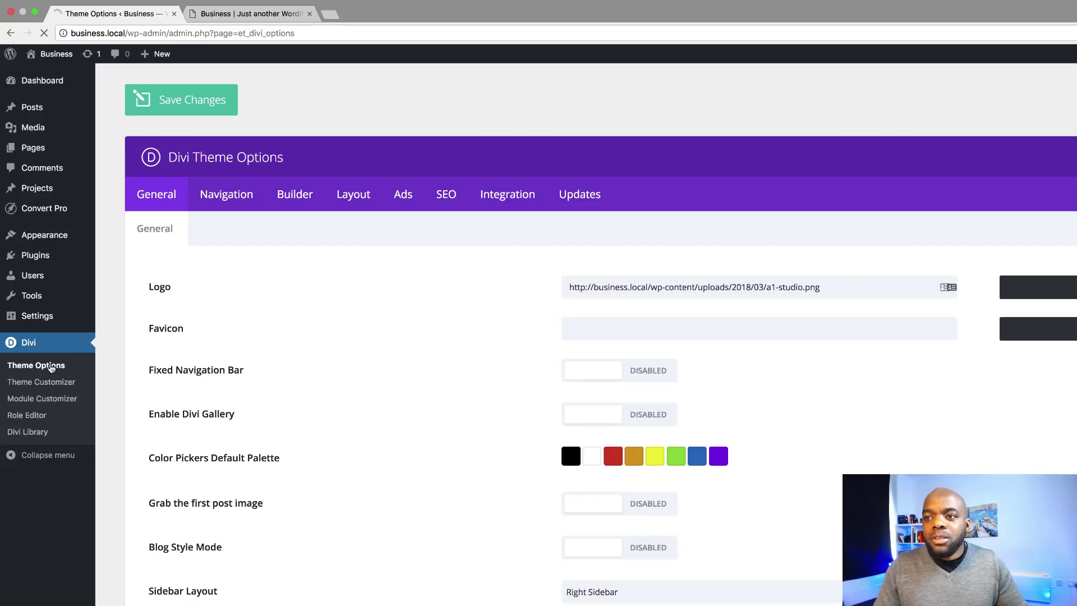
{"action": "scroll", "coordinate": [399, 449], "scroll_direction": "down", "scroll_amount": 3}
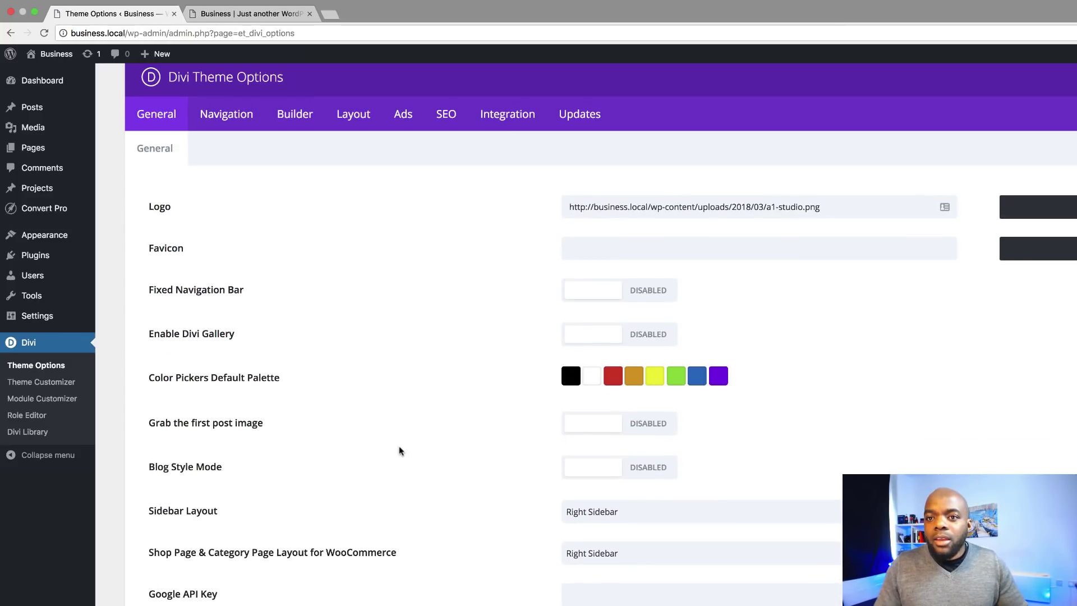
{"action": "scroll", "coordinate": [399, 450], "scroll_direction": "down", "scroll_amount": 6}
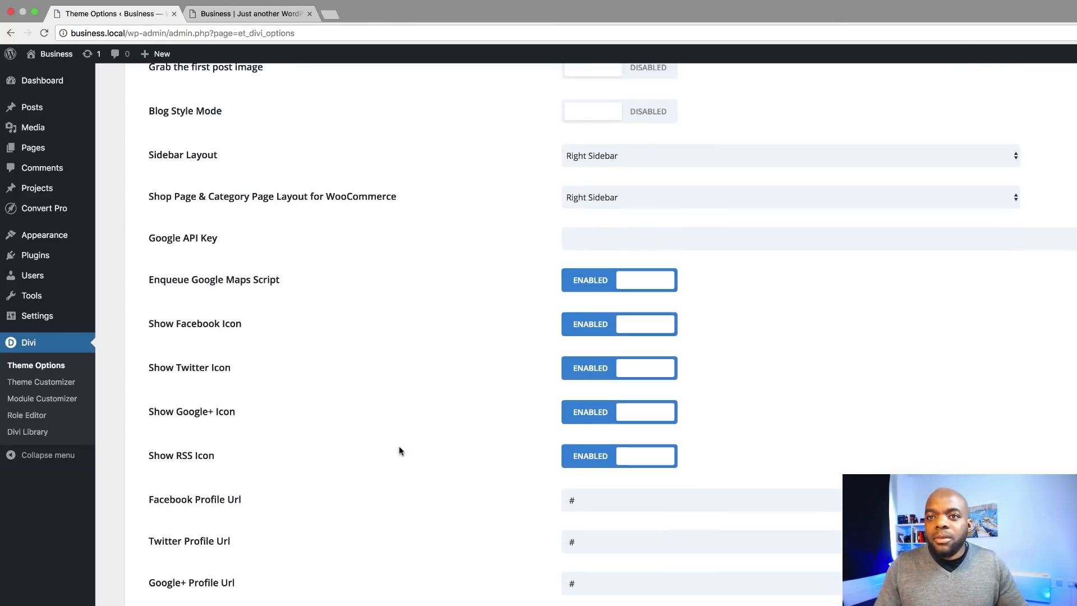
{"action": "scroll", "coordinate": [400, 448], "scroll_direction": "down", "scroll_amount": 2}
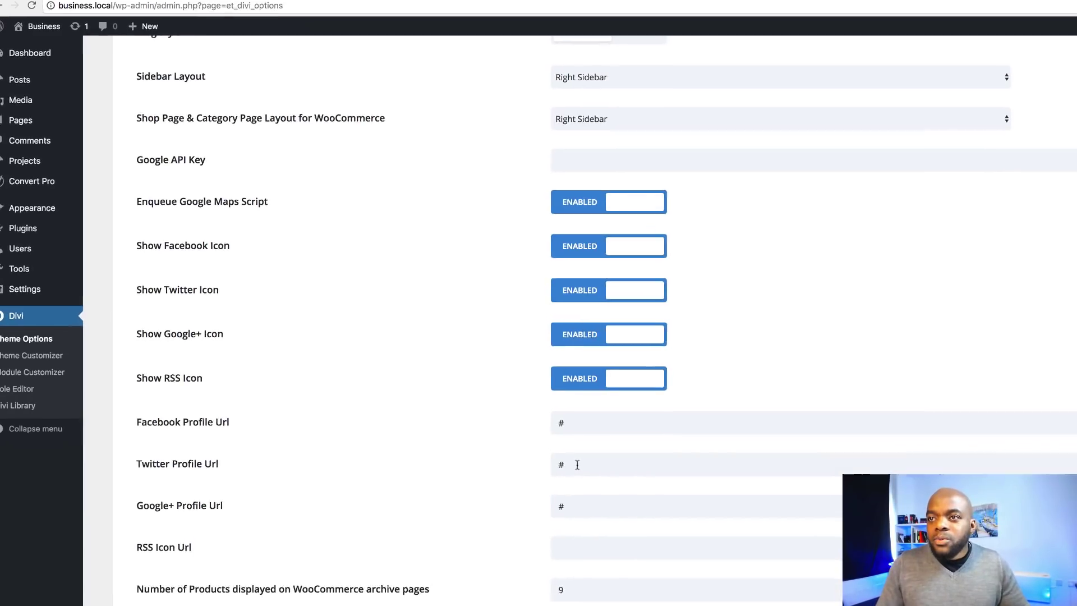
Check the '#' placeholders in the Twitter, Facebook and Google+ profile URLs and the empty RSS Icon Url.
{"action": "left_click_drag", "start_coordinate": [587, 494], "coordinate": [565, 494]}
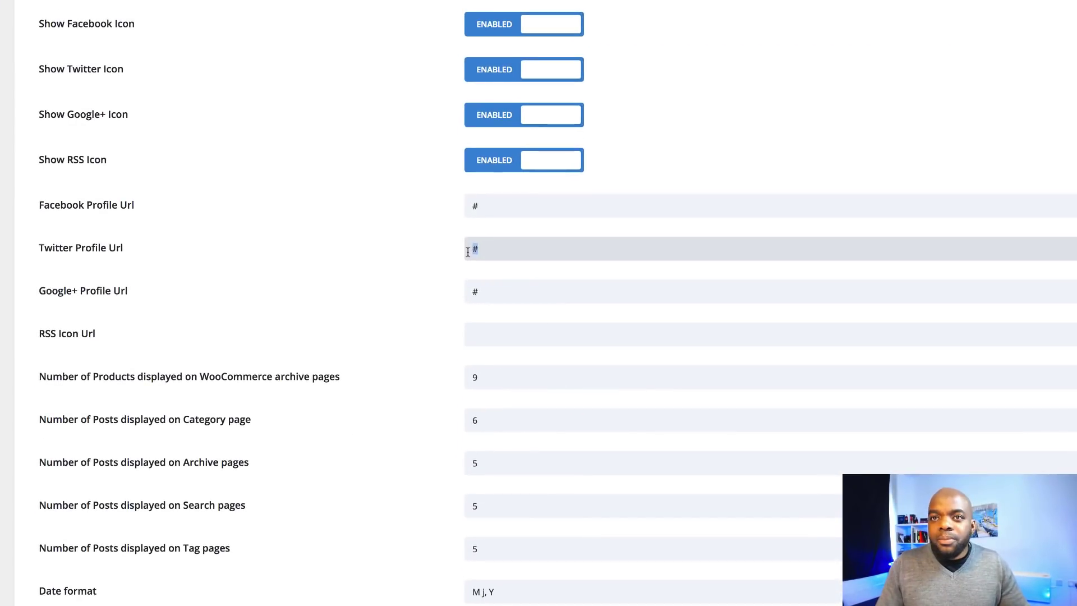
{"action": "left_click_drag", "start_coordinate": [495, 208], "coordinate": [472, 207]}
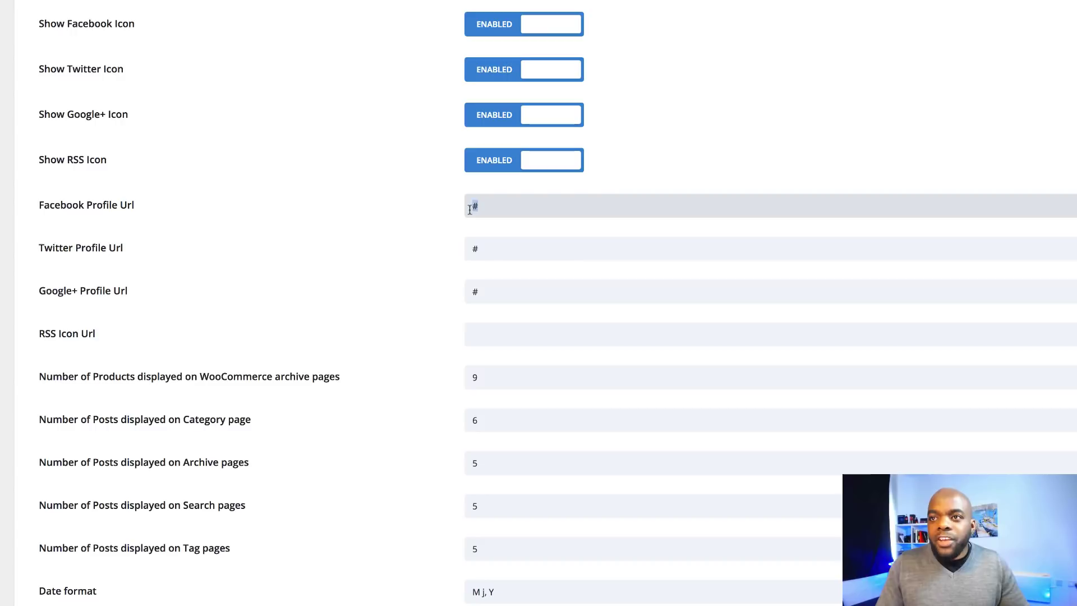
{"action": "left_click_drag", "start_coordinate": [481, 292], "coordinate": [470, 291]}
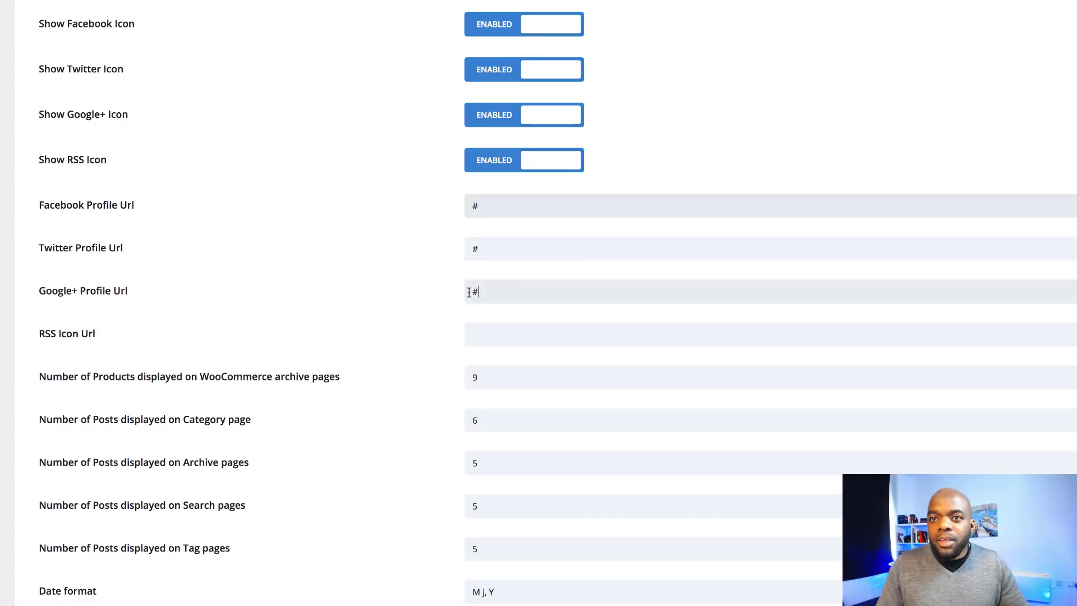
{"action": "left_click", "coordinate": [509, 335]}
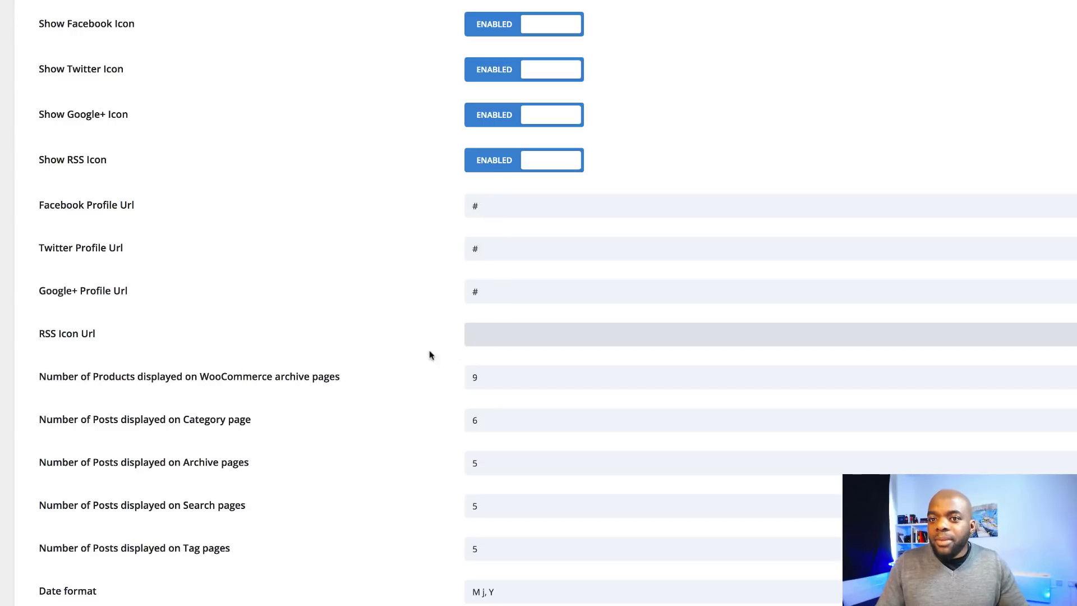
{"action": "scroll", "coordinate": [372, 390], "scroll_direction": "up", "scroll_amount": 10}
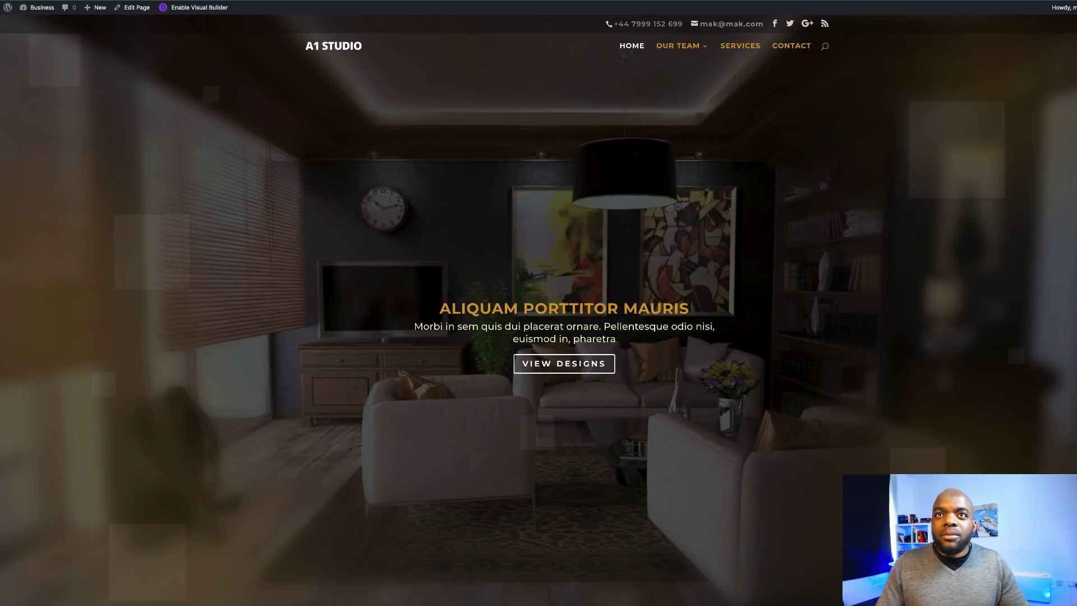
Reload the homepage and check the taller header with the right-aligned top contact bar.
{"action": "key", "text": "ctrl+r"}
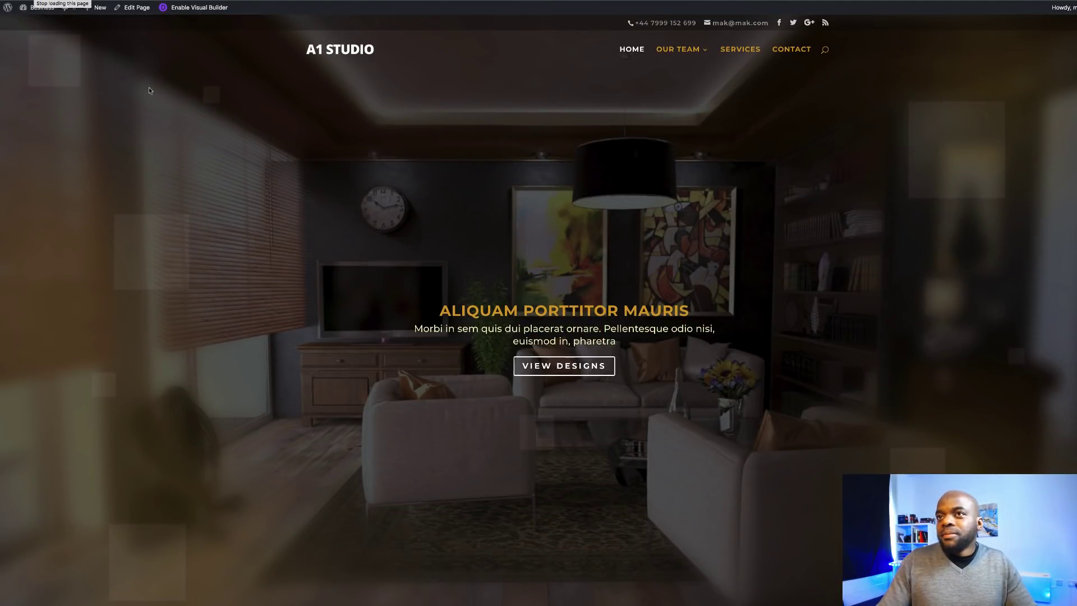
{"action": "scroll", "coordinate": [271, 286], "scroll_direction": "down", "scroll_amount": 1}
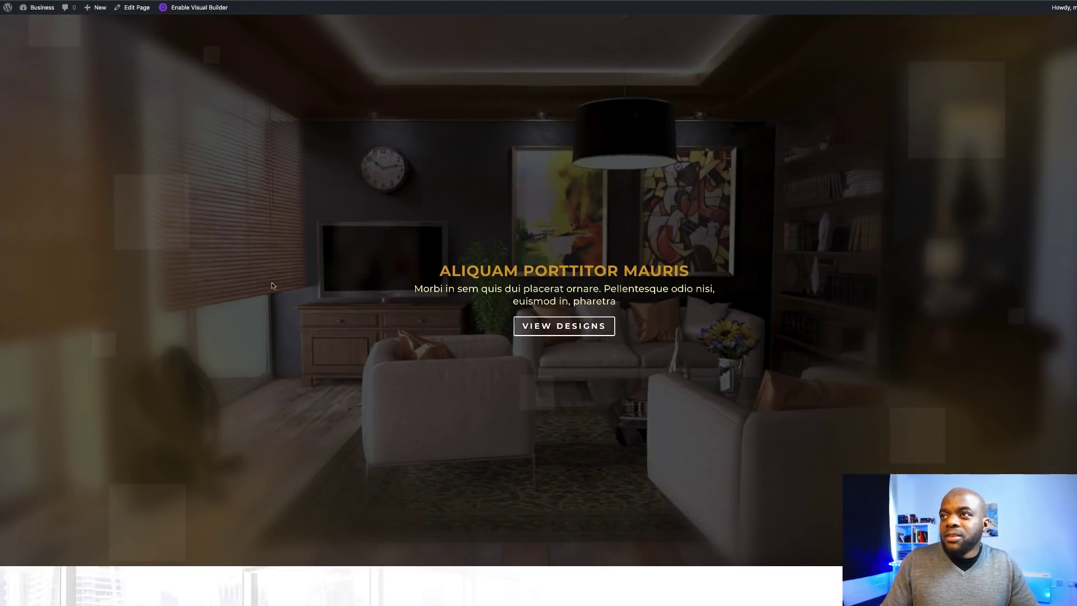
{"action": "scroll", "coordinate": [272, 286], "scroll_direction": "up", "scroll_amount": 1}
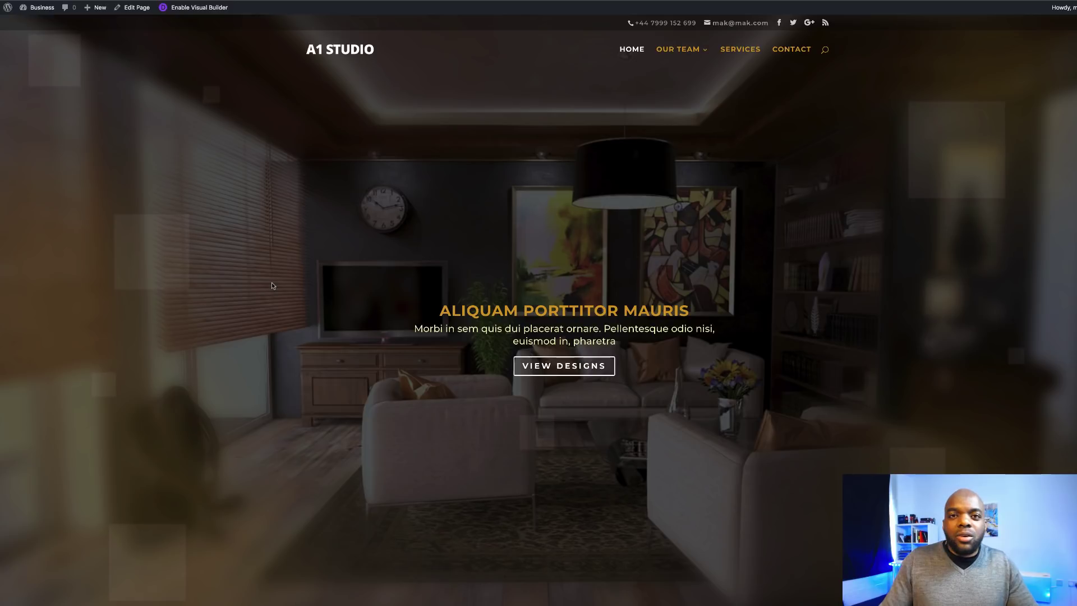